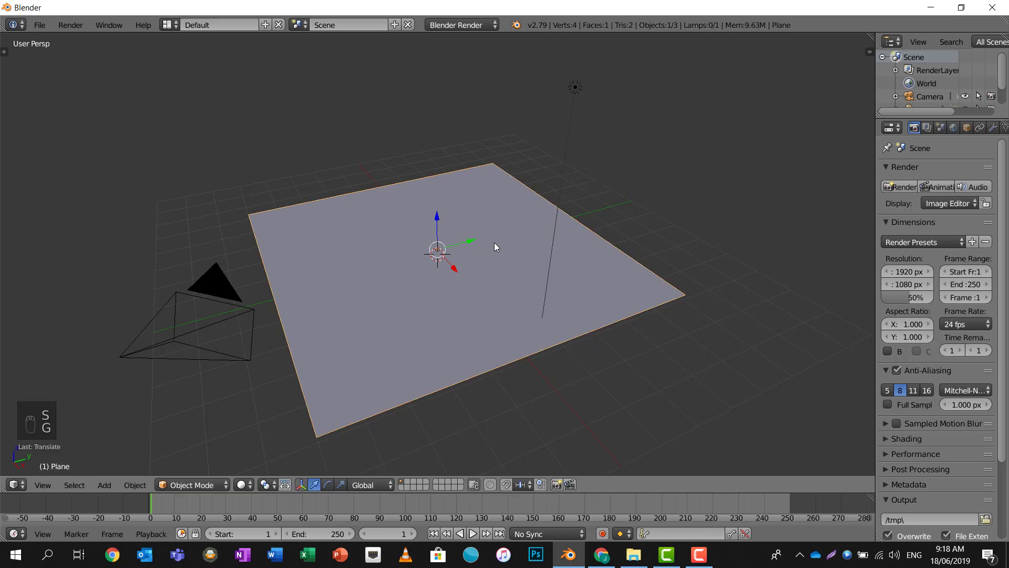
Step: View the plane from the top, split the 3D view side by side, and make the second view a UV/Image Editor
{"action": "key", "text": "KP_7"}
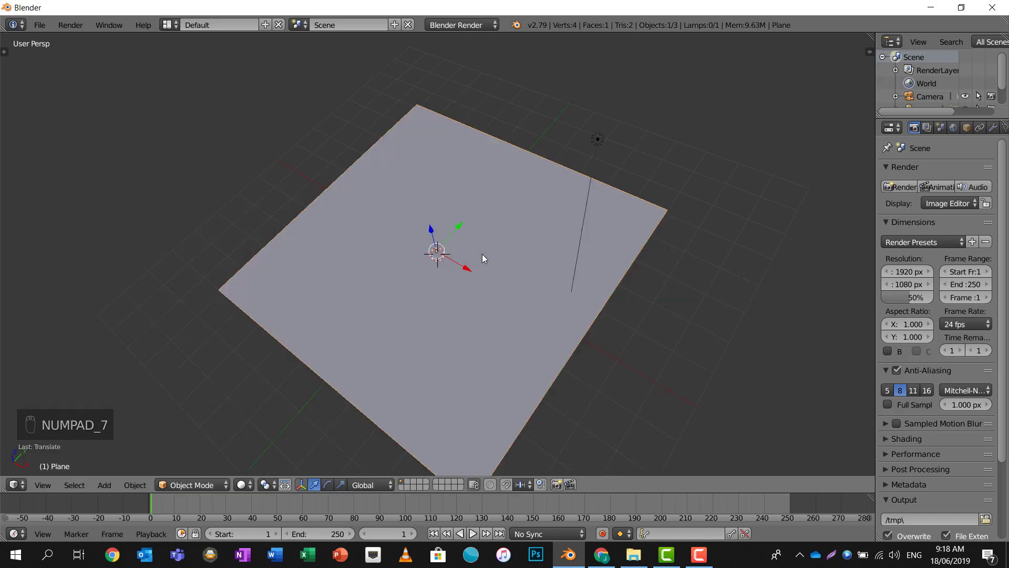
{"action": "left_click_drag", "start_coordinate": [869, 42], "coordinate": [527, 65]}
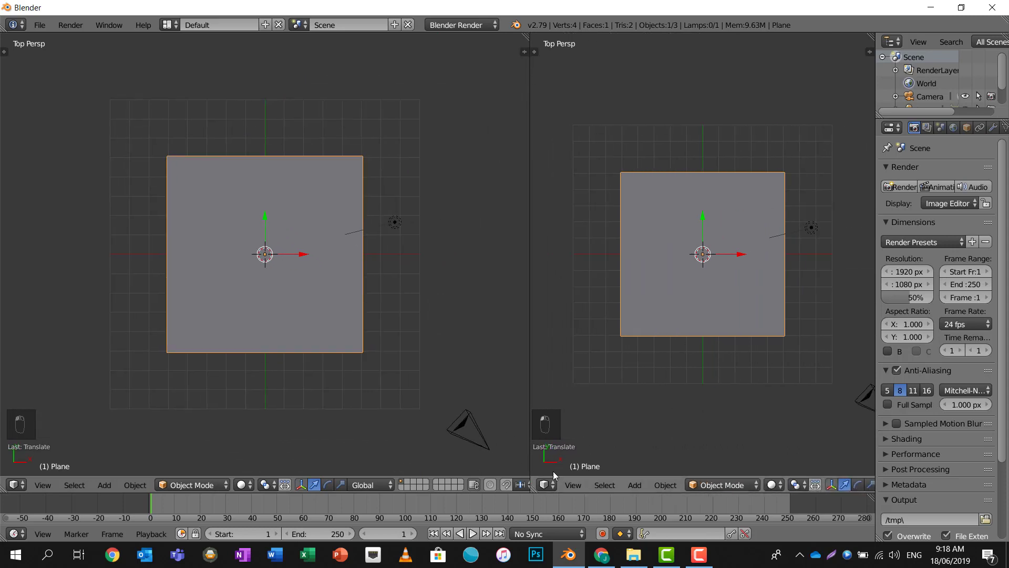
{"action": "left_click", "coordinate": [549, 484]}
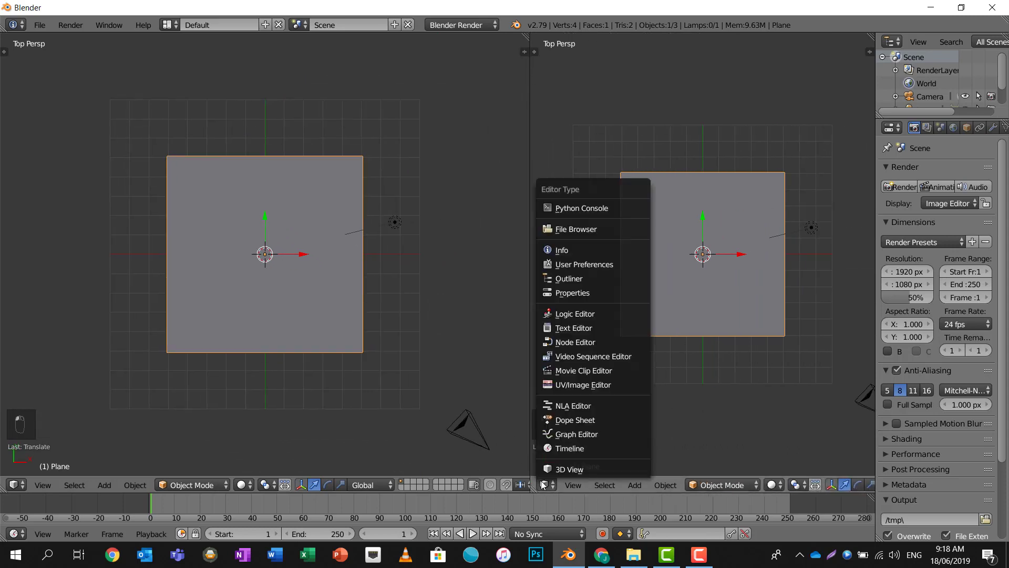
{"action": "left_click", "coordinate": [561, 386]}
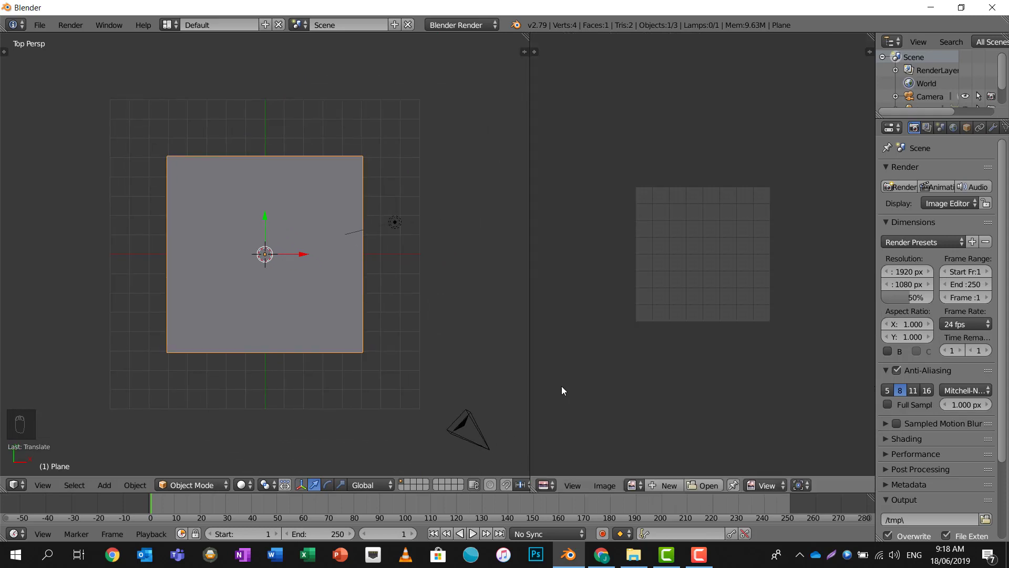
Step: Subdivide the whole plane twice in Edit Mode and unwrap its UVs
{"action": "key", "text": "Tab"}
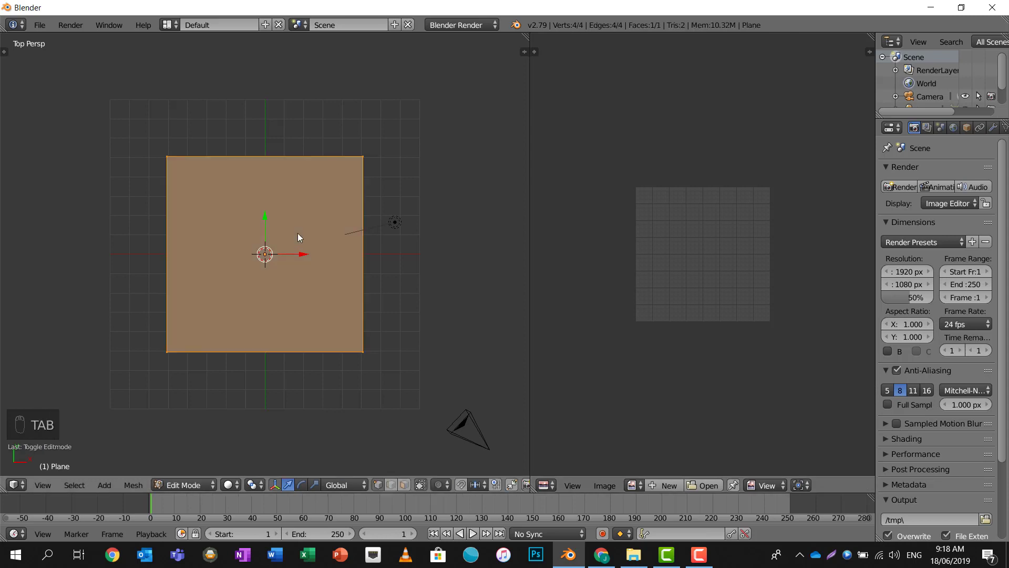
{"action": "key", "text": "w"}
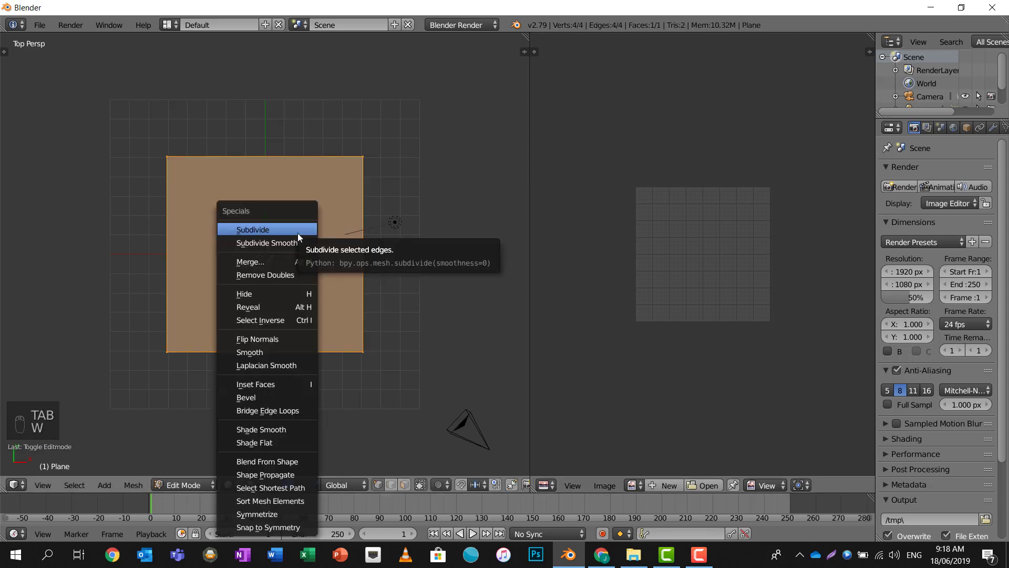
{"action": "left_click", "coordinate": [297, 232]}
{"action": "key", "text": "w"}
{"action": "left_click", "coordinate": [296, 235]}
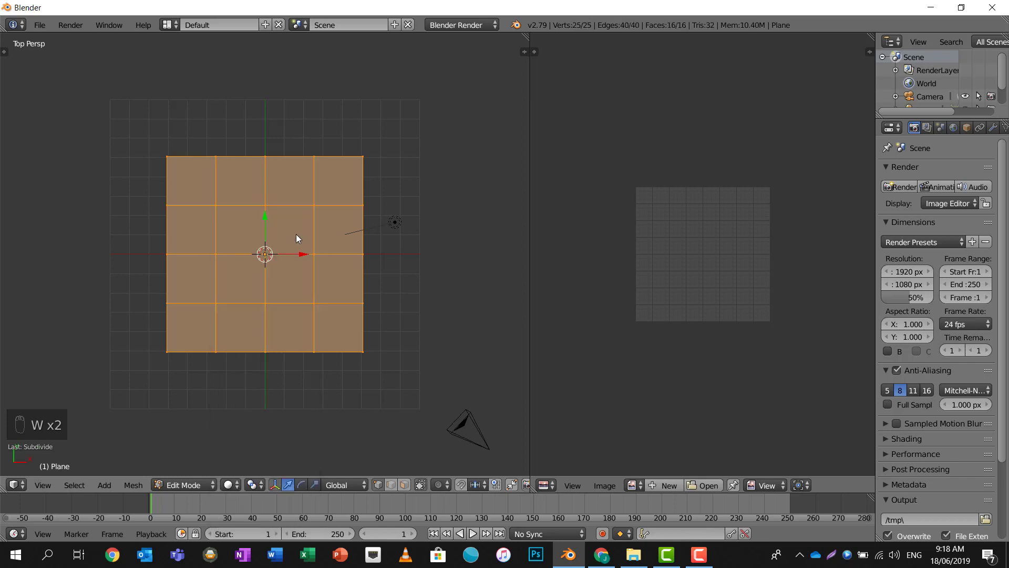
{"action": "key", "text": "u"}
{"action": "left_click", "coordinate": [359, 216]}
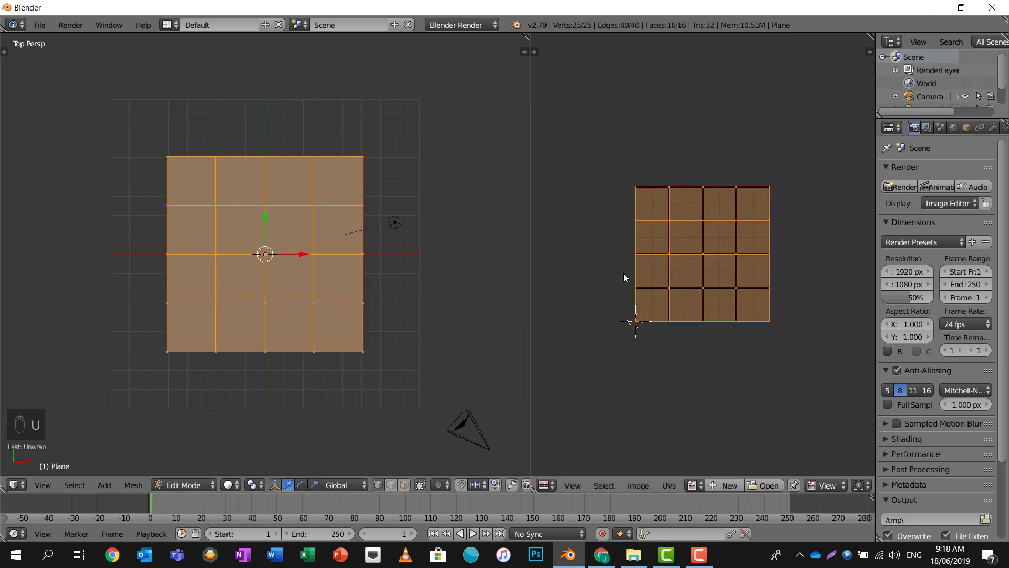
Step: Start exporting the UV layout and create and open a folder named Tutorial on the Desktop as its destination
{"action": "left_click", "coordinate": [669, 486]}
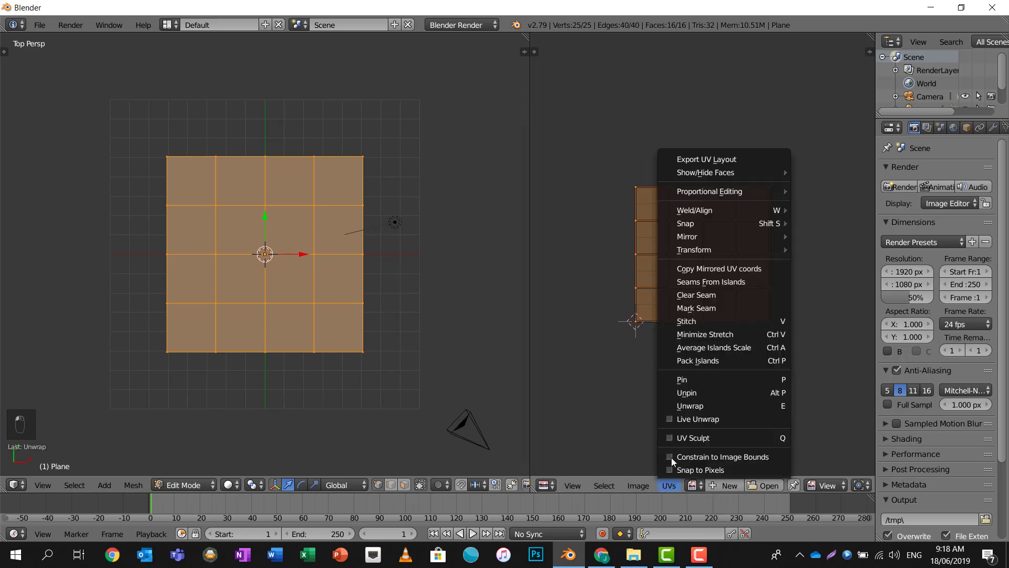
{"action": "left_click", "coordinate": [701, 157]}
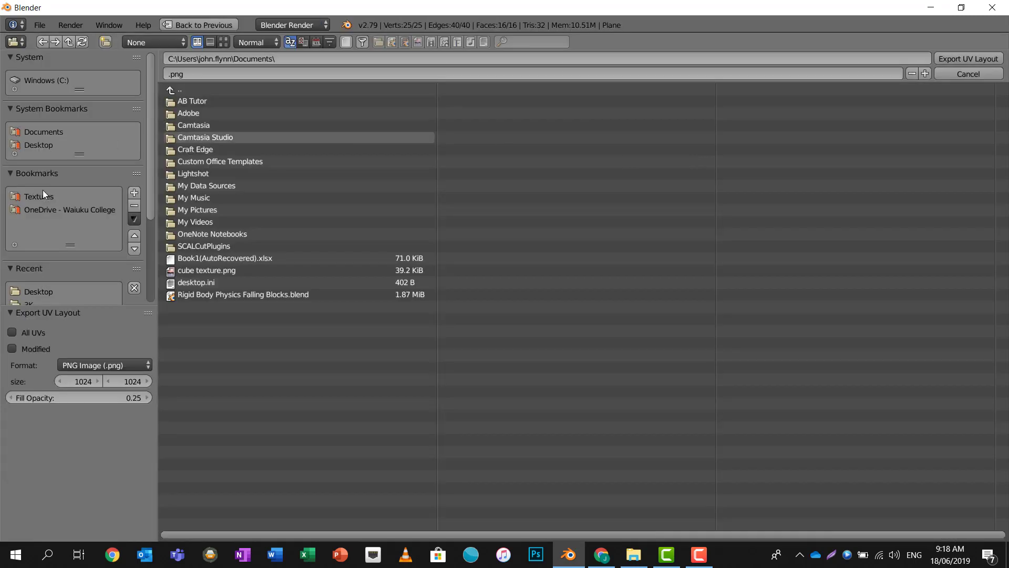
{"action": "left_click", "coordinate": [38, 144]}
{"action": "left_click", "coordinate": [106, 42]}
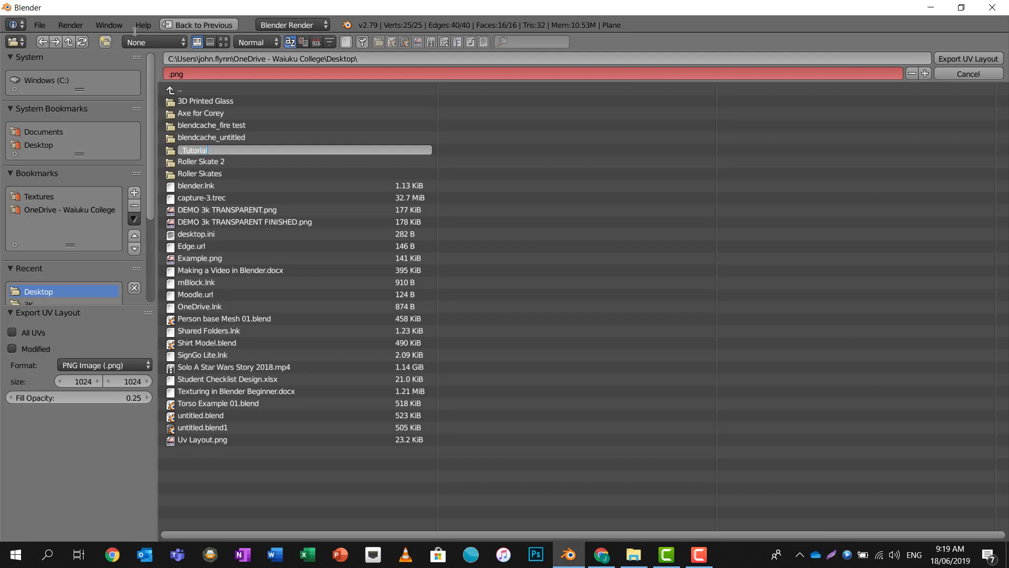
{"action": "type", "text": "Tutorial"}
{"action": "key", "text": "Return"}
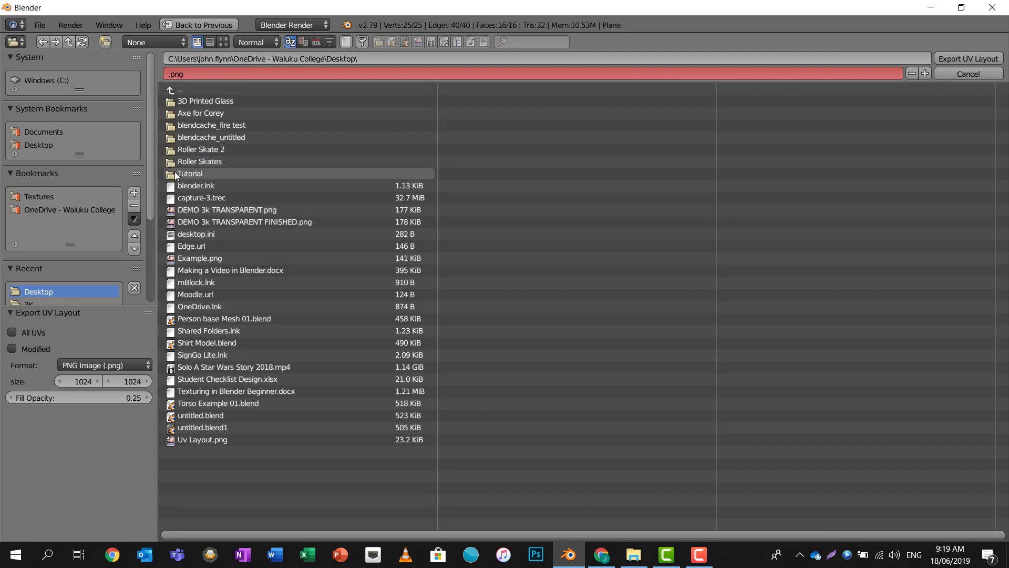
{"action": "left_click", "coordinate": [175, 174]}
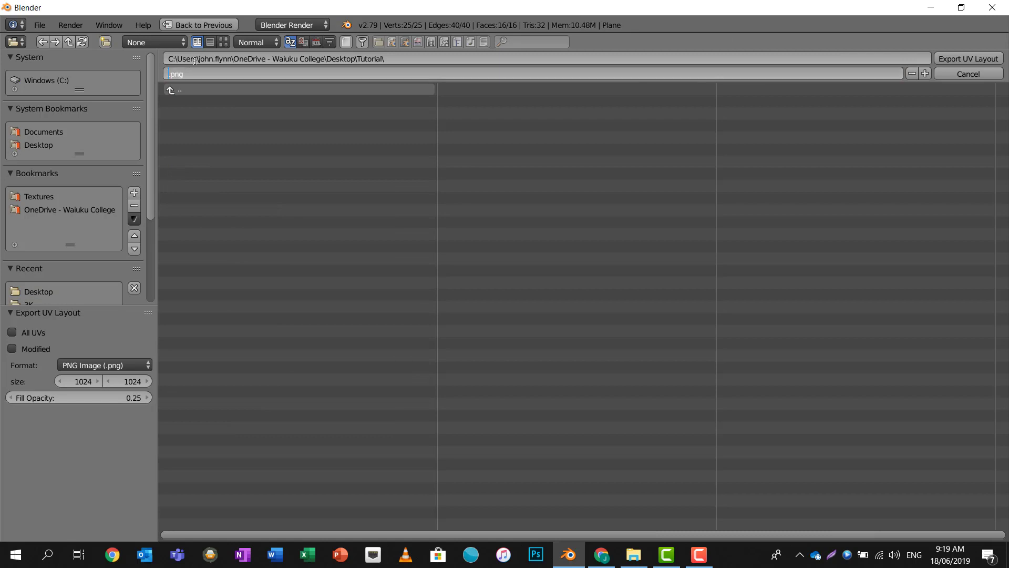
Step: Name the file UV Layout.png and export the UV layout into the Tutorial folder
{"action": "type", "text": "UV Layout"}
{"action": "left_click", "coordinate": [971, 58]}
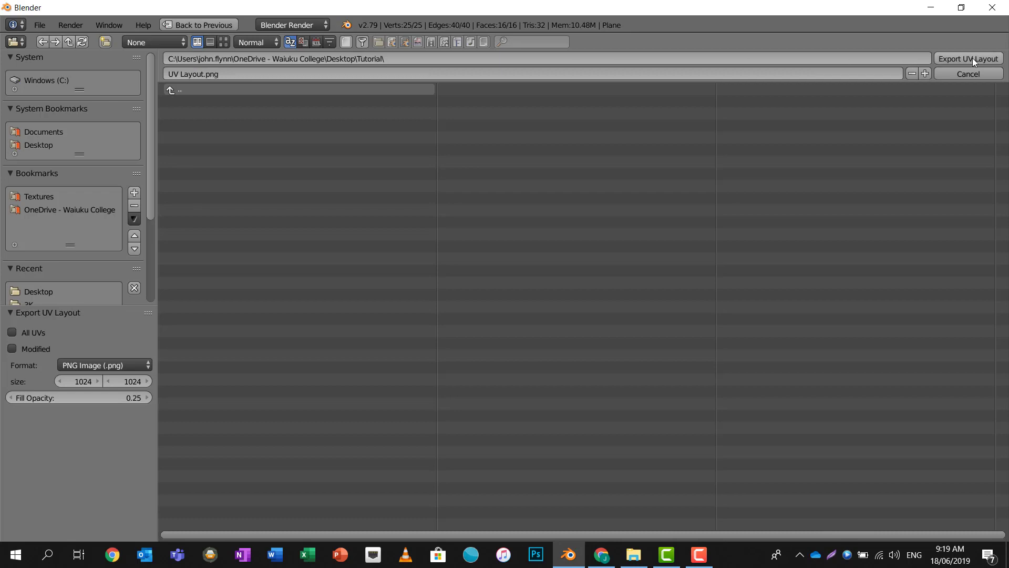
{"action": "left_click", "coordinate": [971, 58]}
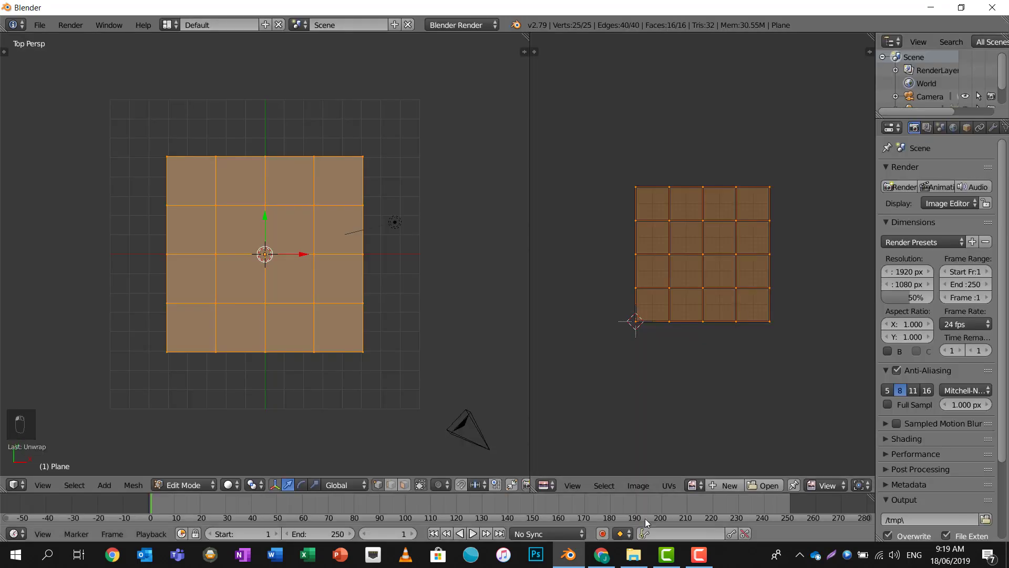
Step: Switch to Photoshop and create a 3072 x 3072 pixel document named "transparent layer"
{"action": "left_click", "coordinate": [551, 558]}
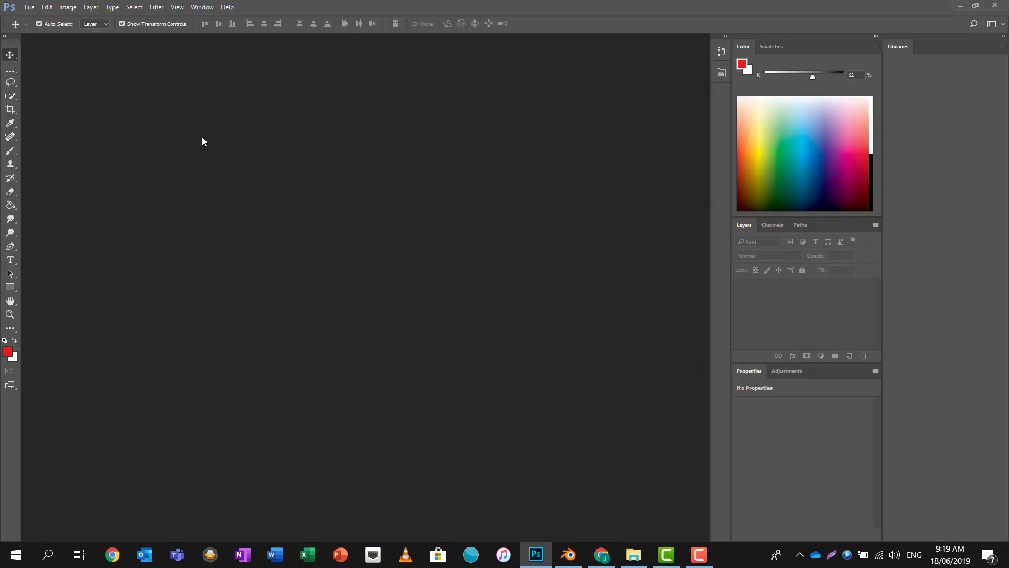
{"action": "left_click", "coordinate": [28, 8]}
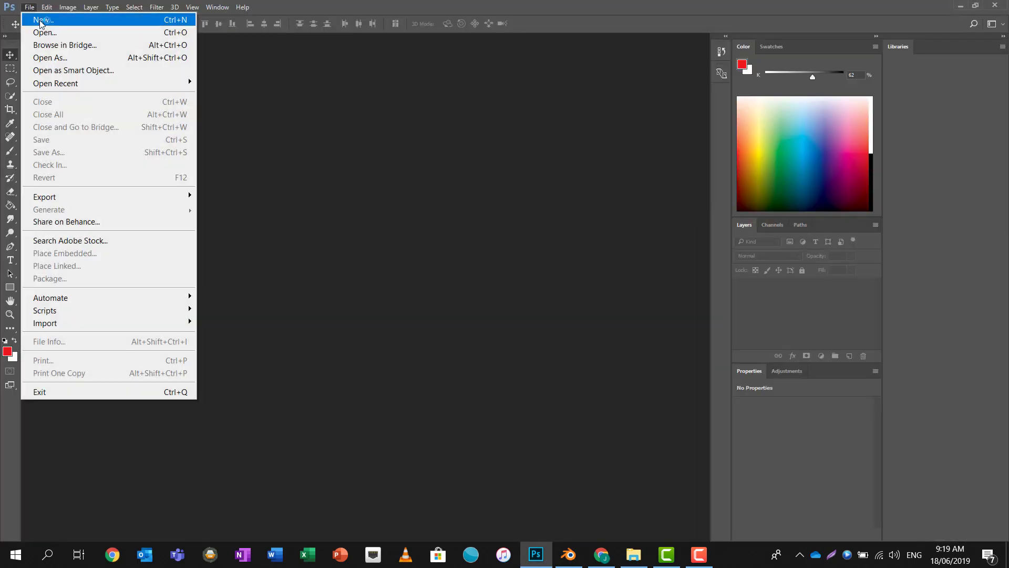
{"action": "left_click", "coordinate": [41, 23]}
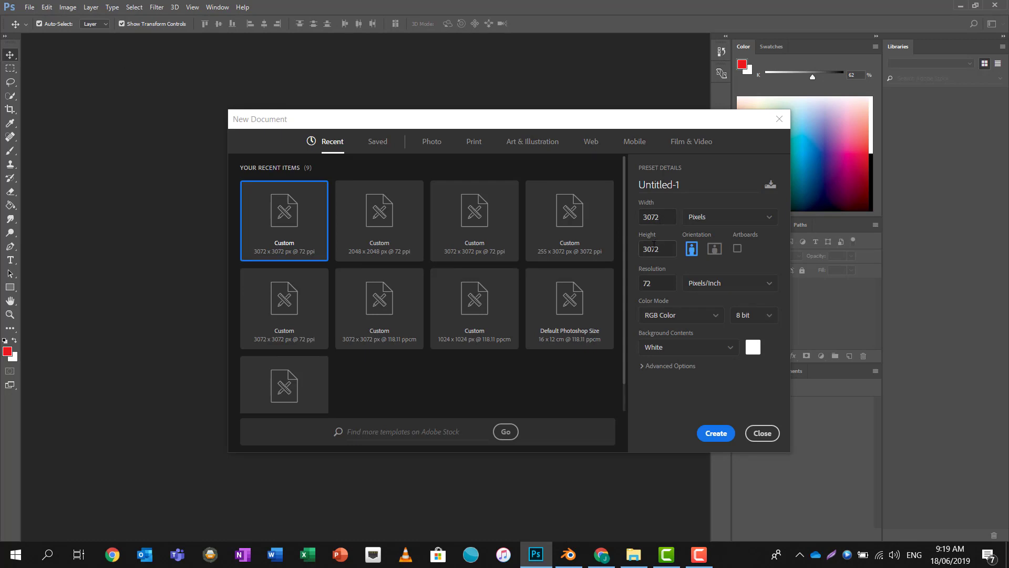
{"action": "left_click", "coordinate": [689, 187]}
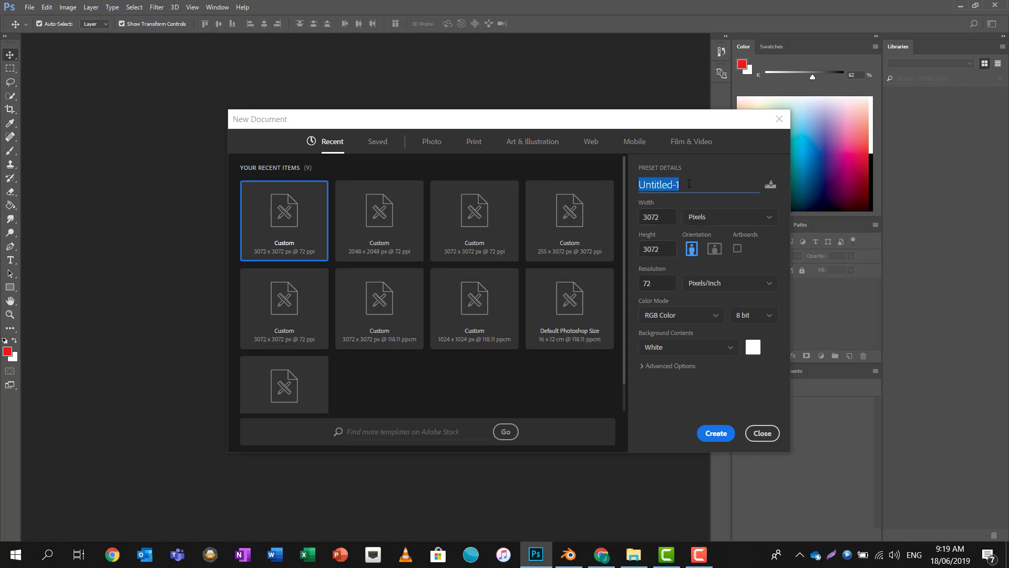
{"action": "type", "text": "t"}
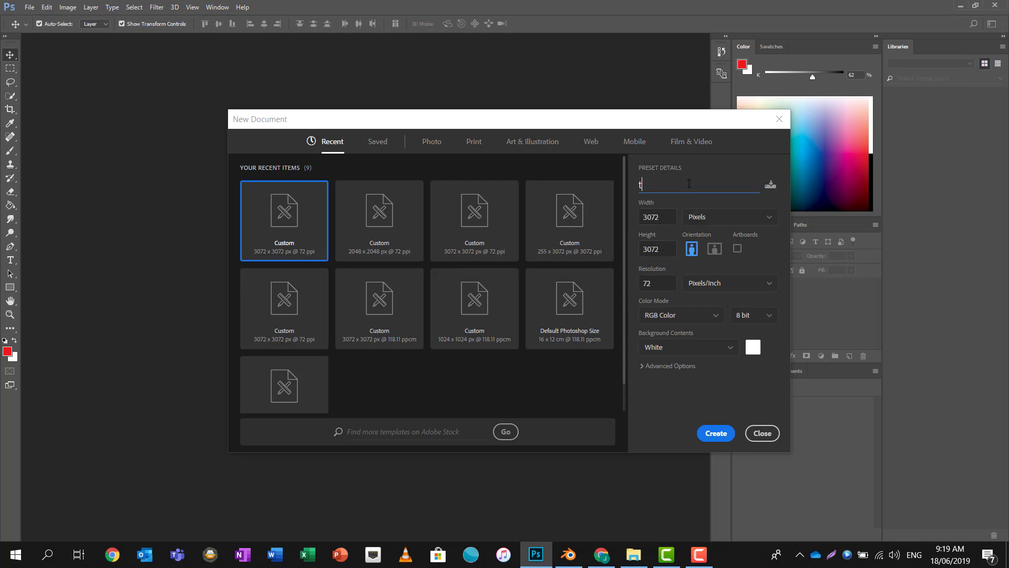
{"action": "type", "text": "ransparent layer"}
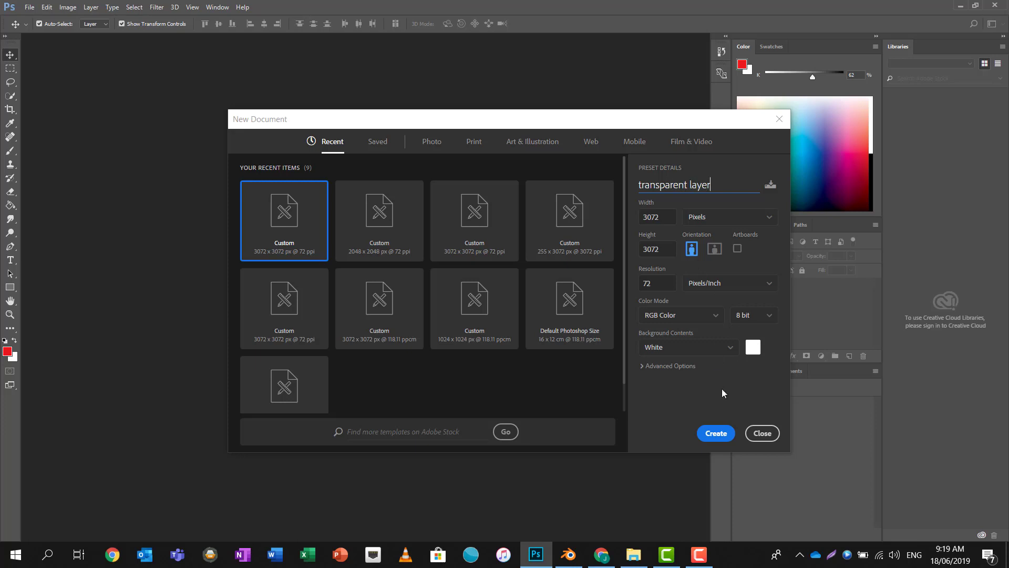
{"action": "left_click", "coordinate": [717, 434]}
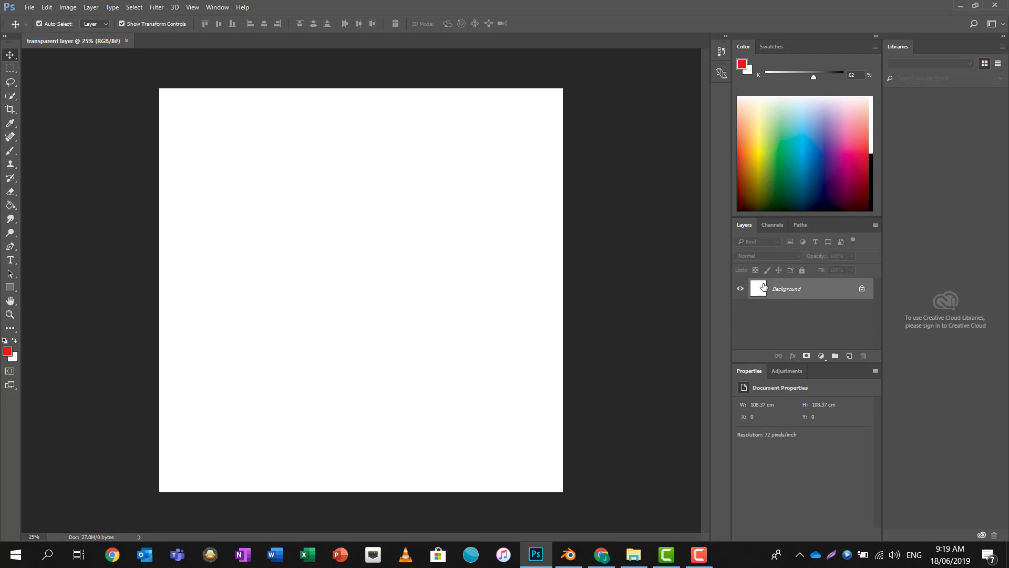
Step: Add a new empty layer, then unlock and delete the white background layer
{"action": "left_click", "coordinate": [851, 357]}
{"action": "left_click", "coordinate": [863, 310]}
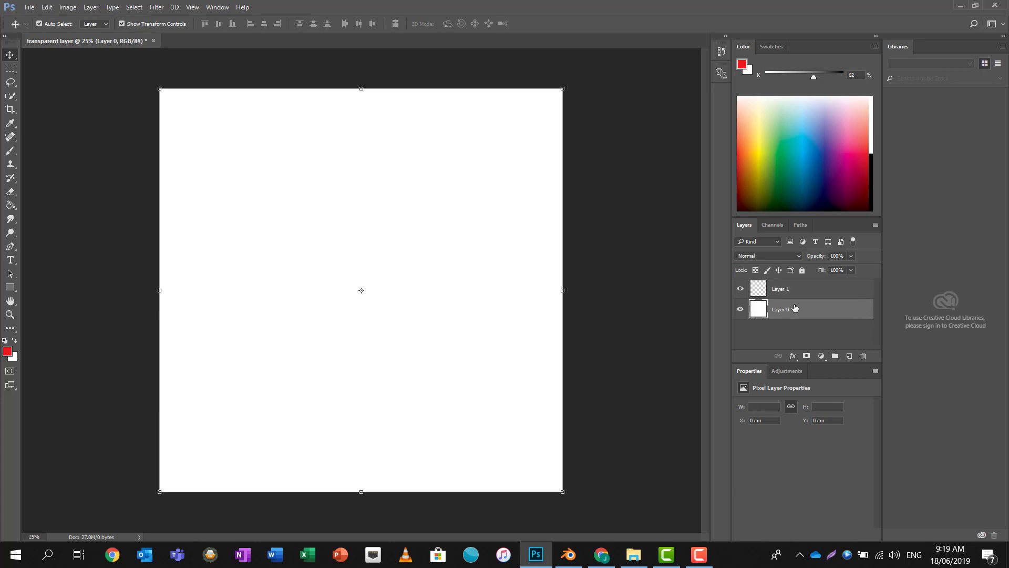
{"action": "left_click_drag", "start_coordinate": [795, 309], "coordinate": [863, 356]}
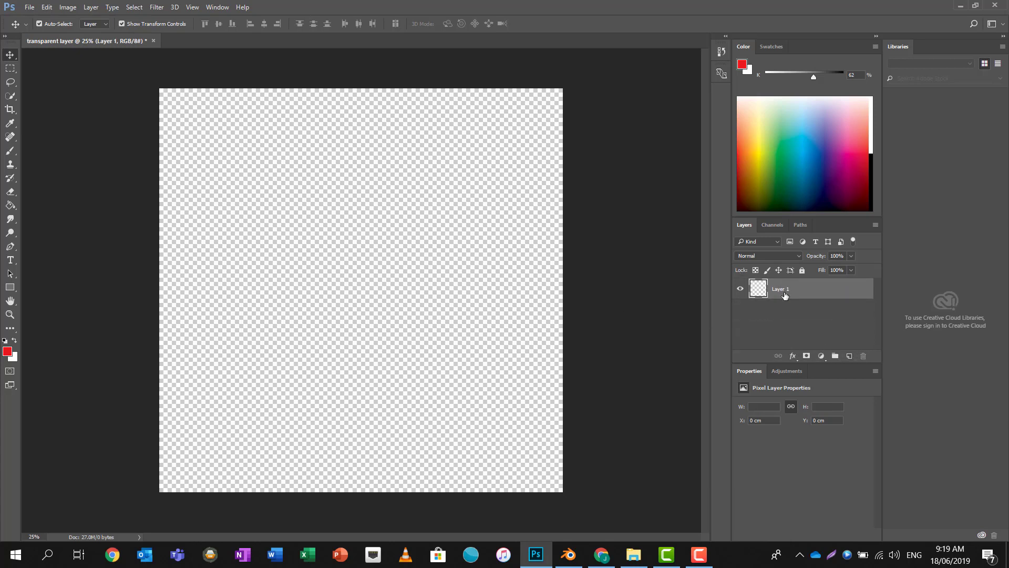
Step: Place UV Layout.png from the Desktop's Tutorial folder into the document as a linked file
{"action": "left_click", "coordinate": [29, 7]}
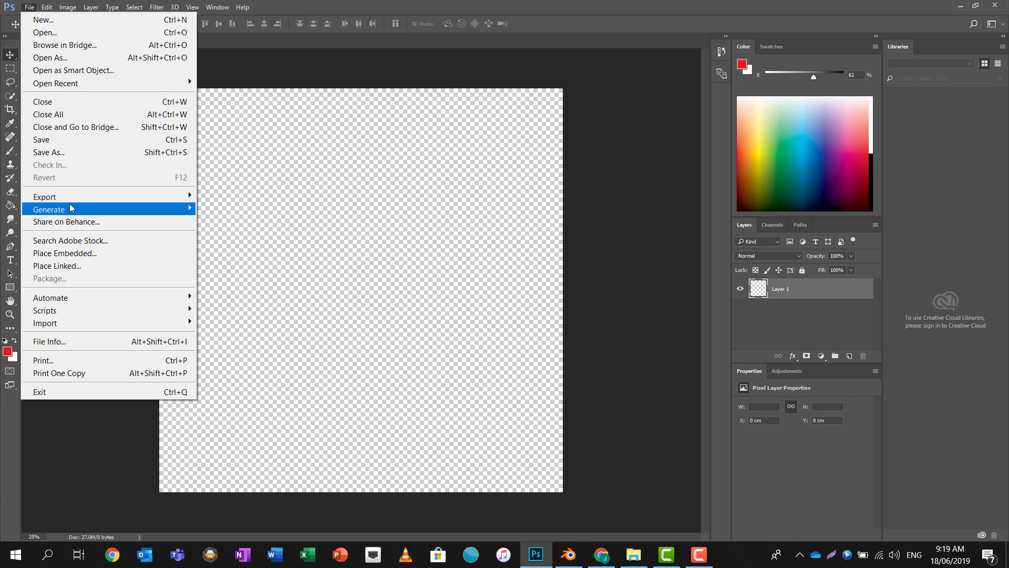
{"action": "left_click", "coordinate": [71, 268]}
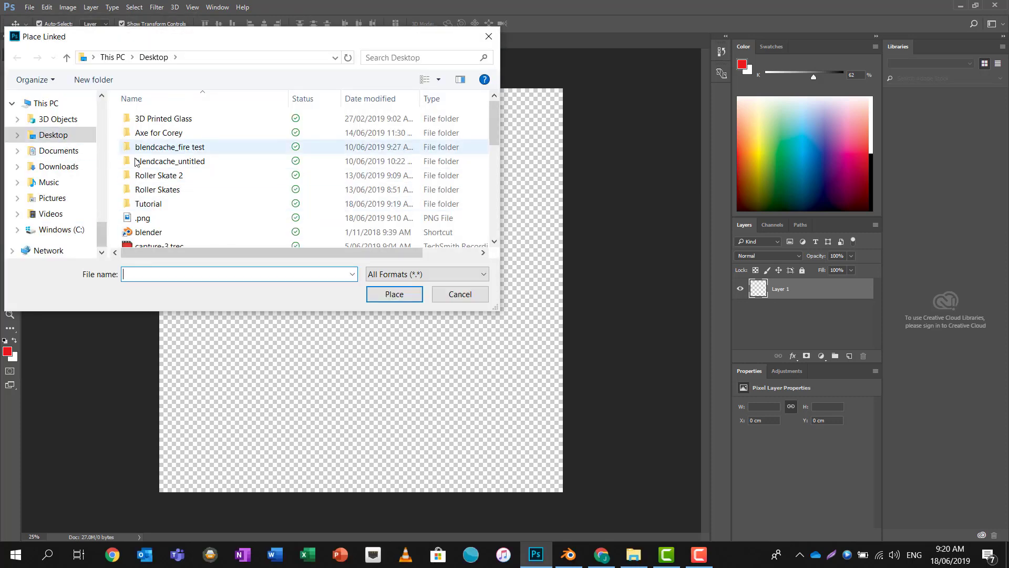
{"action": "double_click", "coordinate": [146, 204]}
{"action": "left_click", "coordinate": [138, 132]}
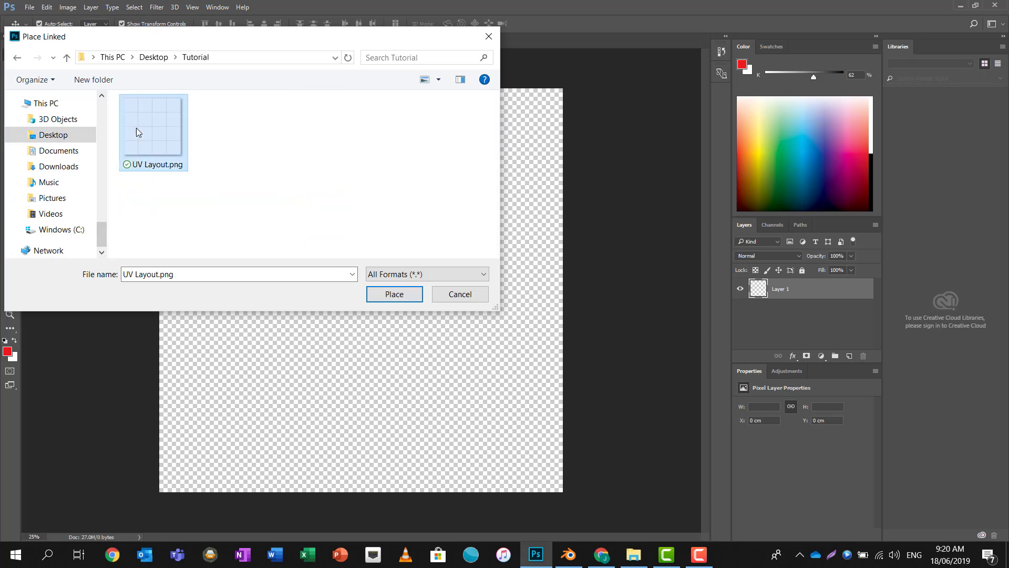
{"action": "left_click", "coordinate": [394, 295]}
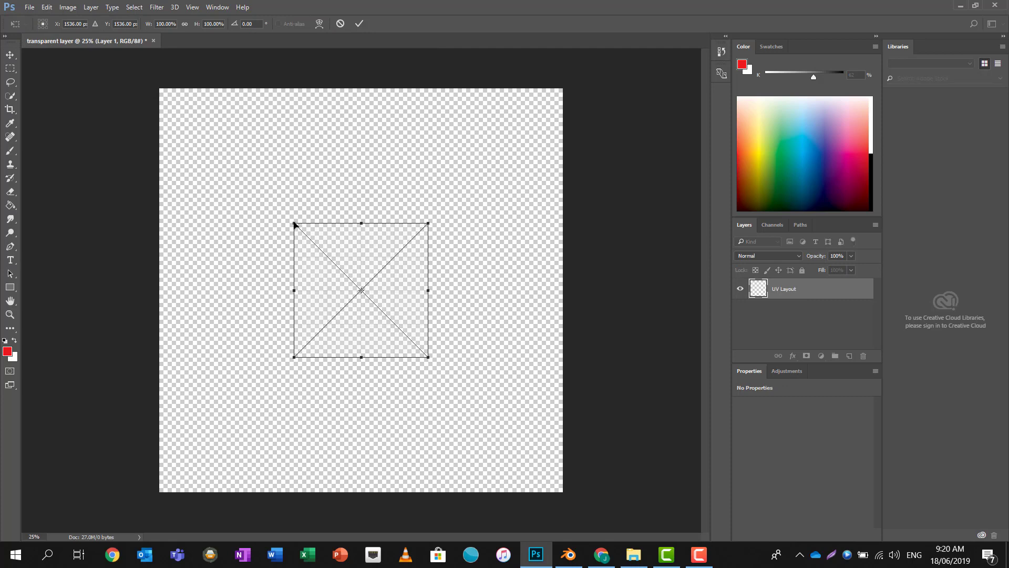
Step: Scale the placed UV layout to 300% so it fills the whole canvas, and commit the placement
{"action": "left_click_drag", "start_coordinate": [294, 222], "coordinate": [159, 88]}
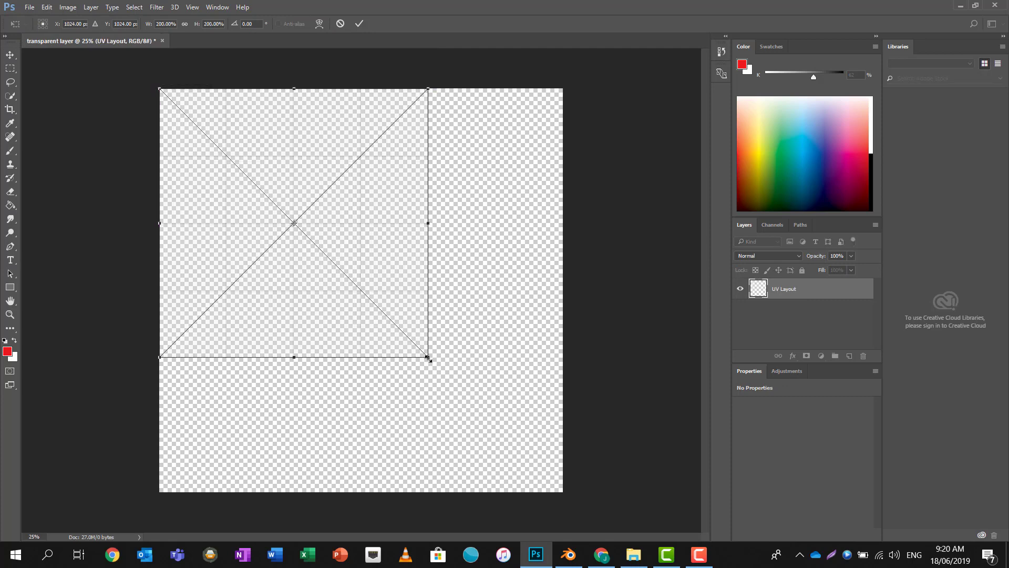
{"action": "left_click_drag", "start_coordinate": [428, 358], "coordinate": [431, 359]}
{"action": "left_click_drag", "start_coordinate": [550, 483], "coordinate": [559, 487]}
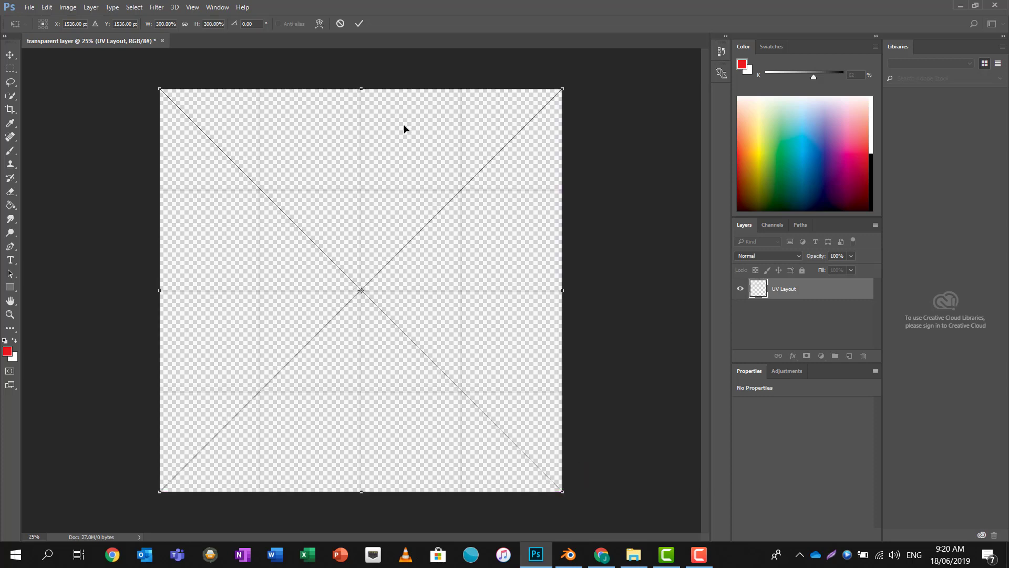
{"action": "left_click", "coordinate": [359, 23]}
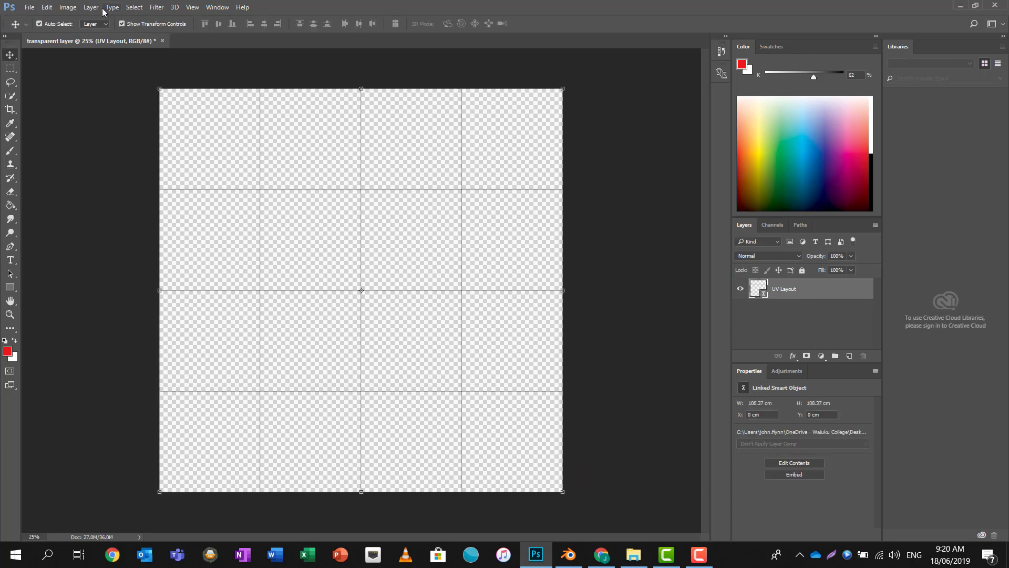
Step: Lock all attributes of the UV Layout layer, test that it is locked, and add a new empty layer above it
{"action": "left_click", "coordinate": [91, 7]}
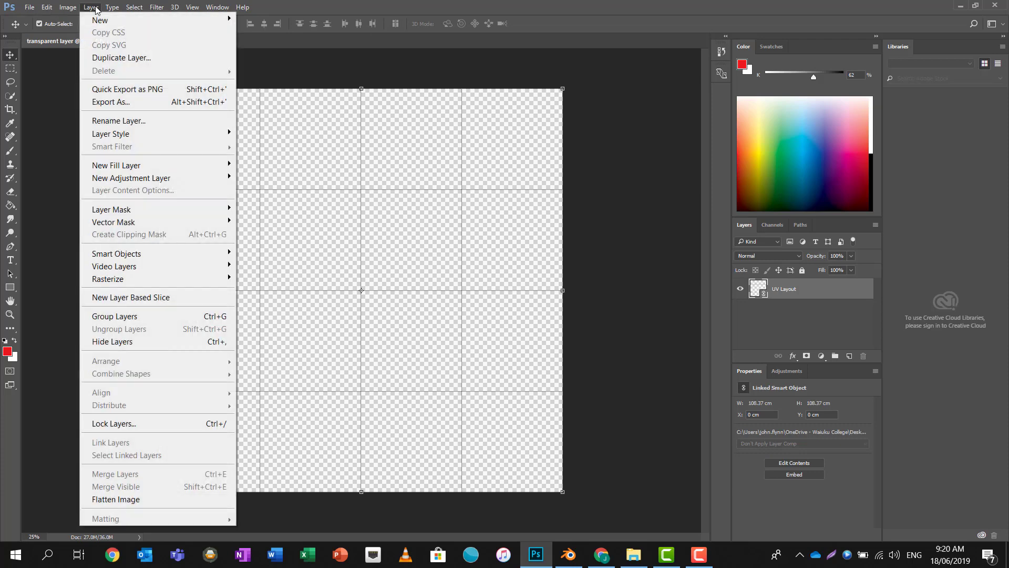
{"action": "left_click", "coordinate": [164, 423]}
{"action": "left_click", "coordinate": [450, 227]}
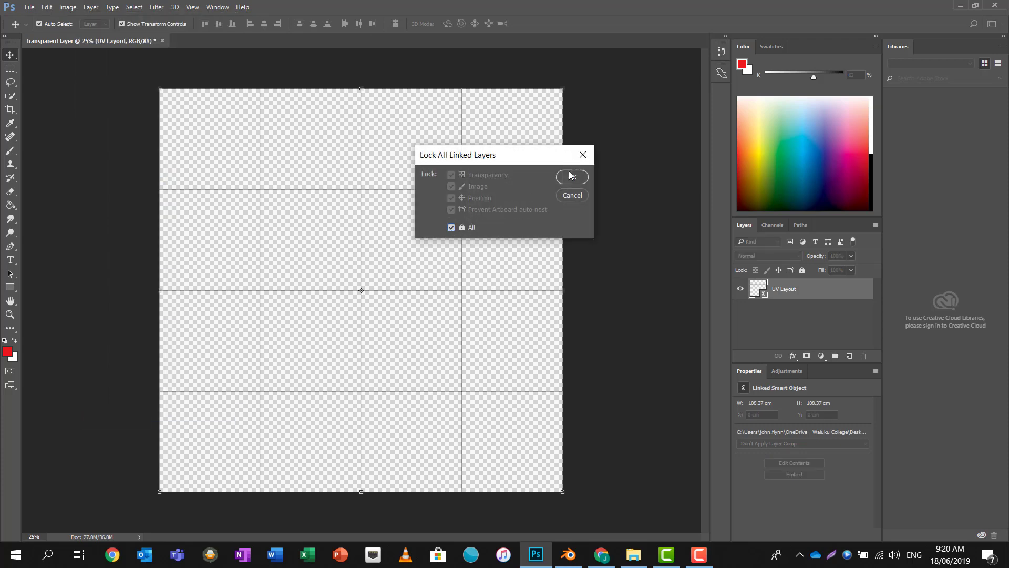
{"action": "left_click", "coordinate": [573, 178]}
{"action": "left_click_drag", "start_coordinate": [372, 211], "coordinate": [393, 266]}
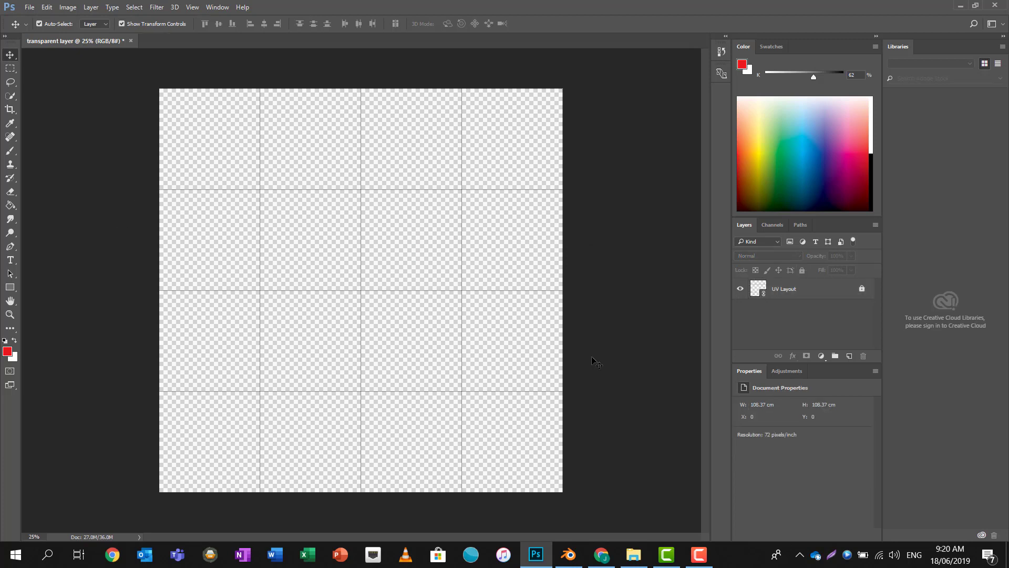
{"action": "left_click", "coordinate": [850, 356]}
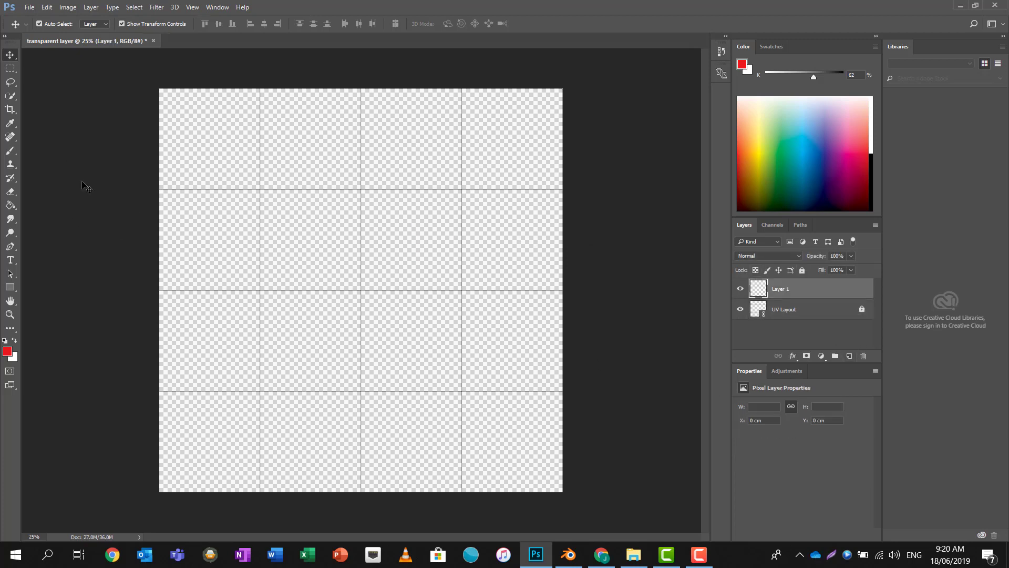
Step: Paint a red smiley face with two ring eyes, a dot nose and a curved mouth on Layer 1 using the Brush
{"action": "key", "text": "b"}
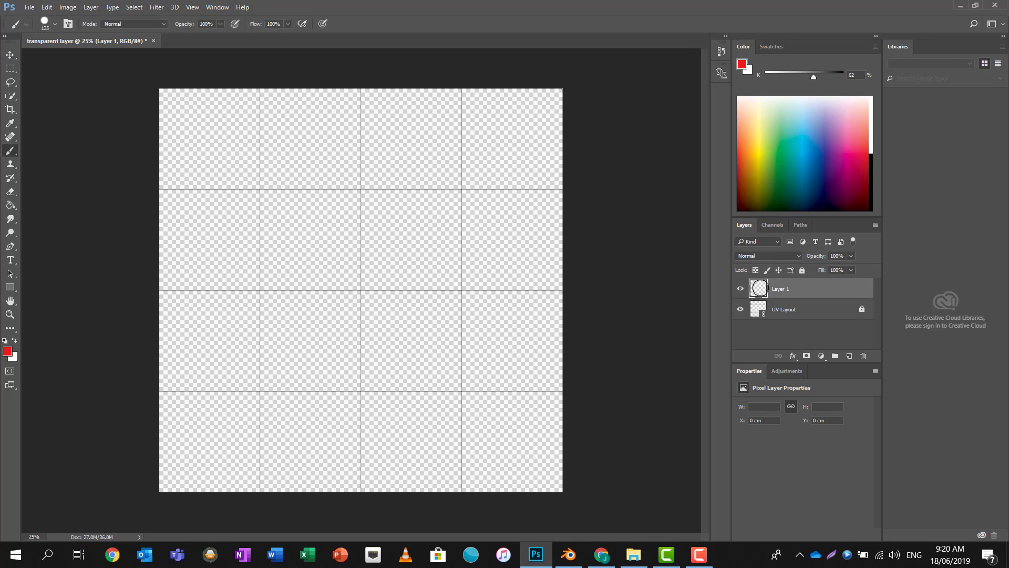
{"action": "left_click_drag", "start_coordinate": [279, 164], "coordinate": [292, 213]}
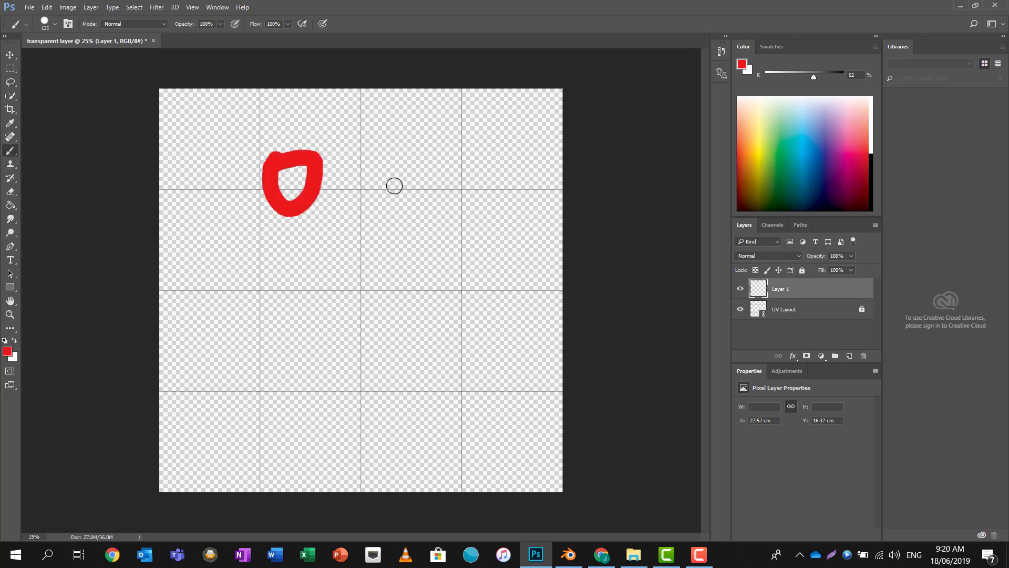
{"action": "left_click", "coordinate": [448, 162]}
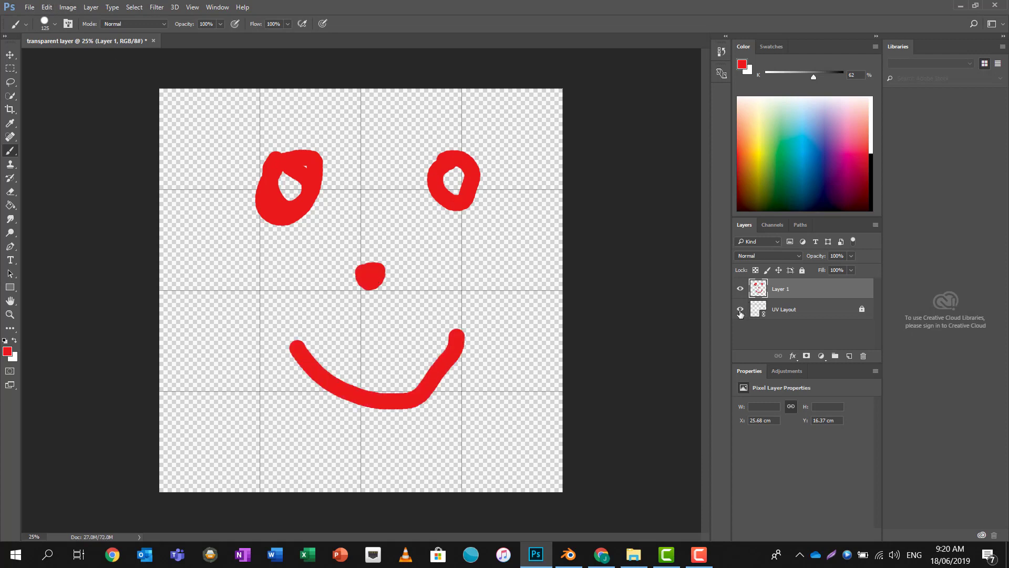
Step: Unlock the UV Layout layer and hide it so only the painted face shows
{"action": "double_click", "coordinate": [841, 311]}
{"action": "left_click", "coordinate": [675, 132]}
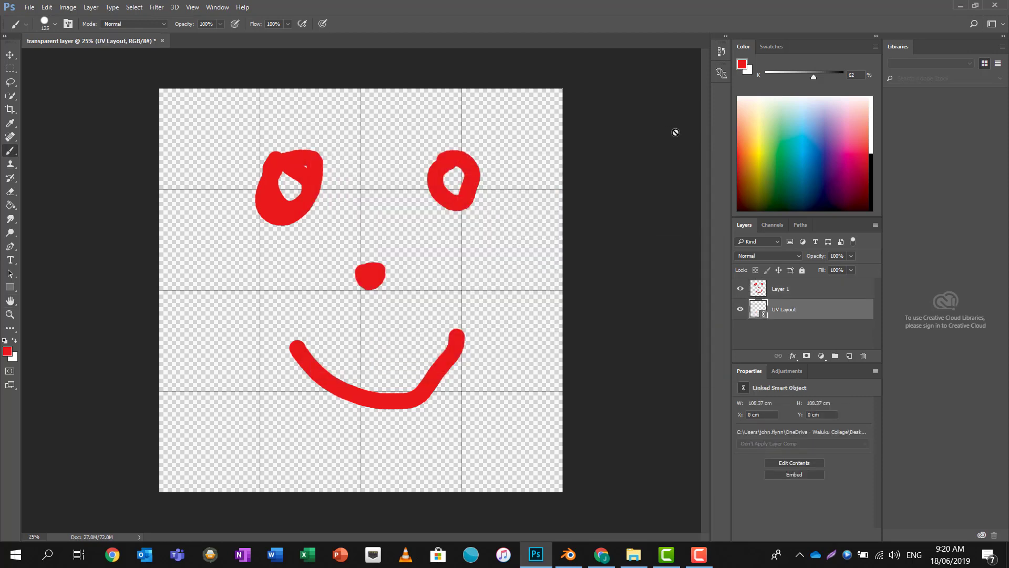
{"action": "left_click", "coordinate": [740, 310]}
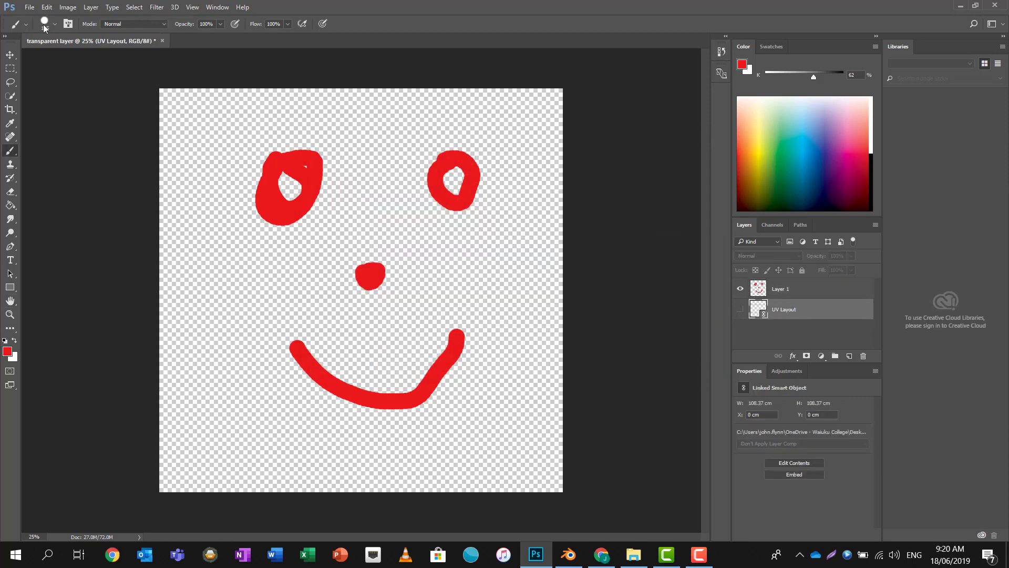
Step: Save a PNG copy of the image in the Tutorial folder with OVERLAY in the file name, using smallest compression and no interlacing
{"action": "left_click", "coordinate": [29, 8]}
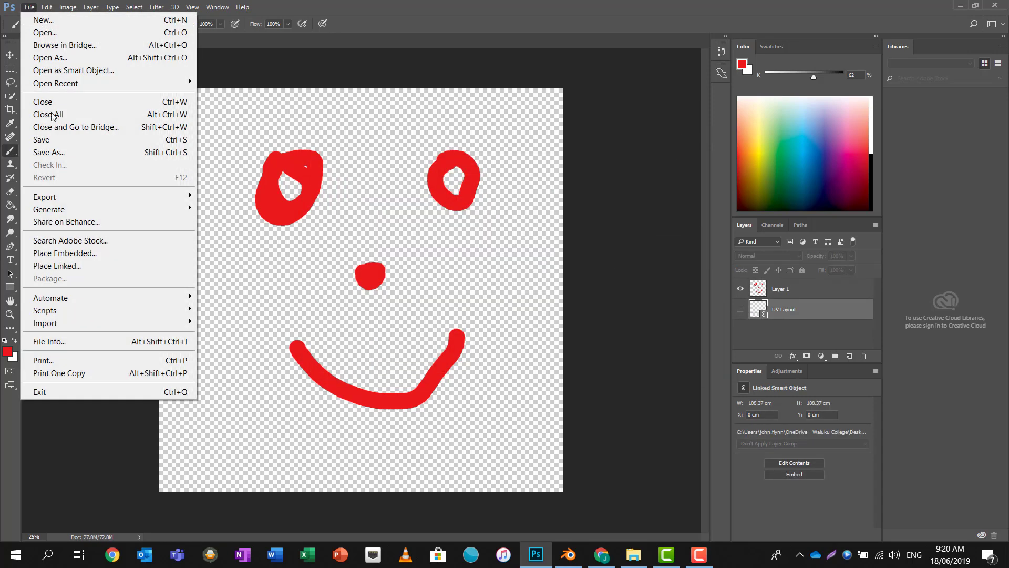
{"action": "left_click", "coordinate": [71, 152]}
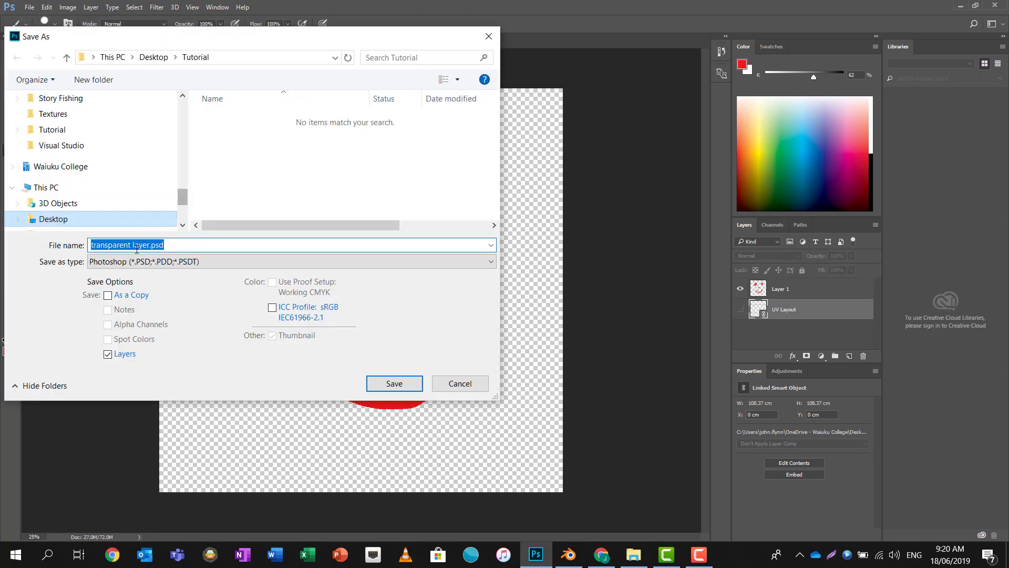
{"action": "left_click", "coordinate": [151, 265]}
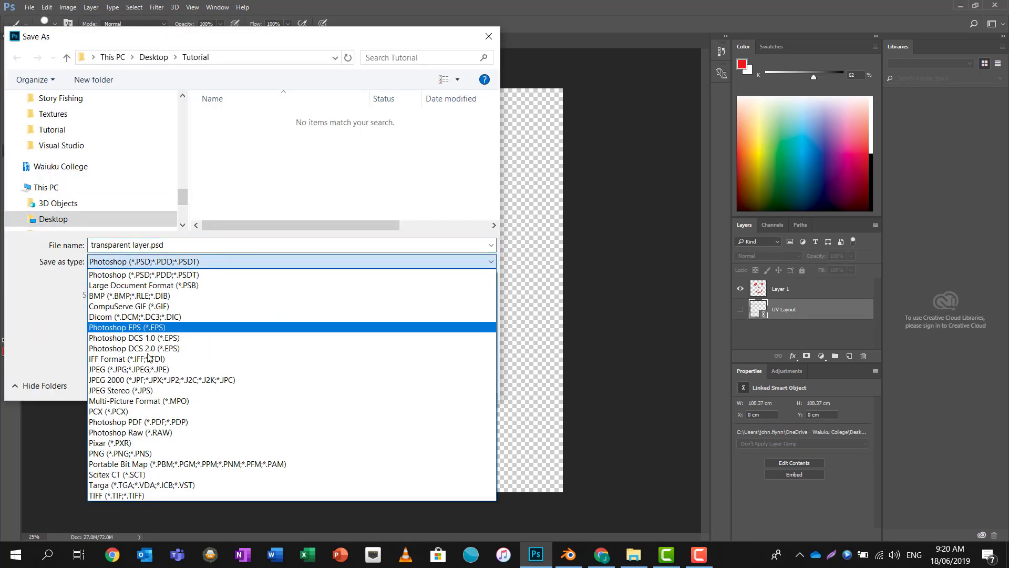
{"action": "left_click", "coordinate": [163, 454]}
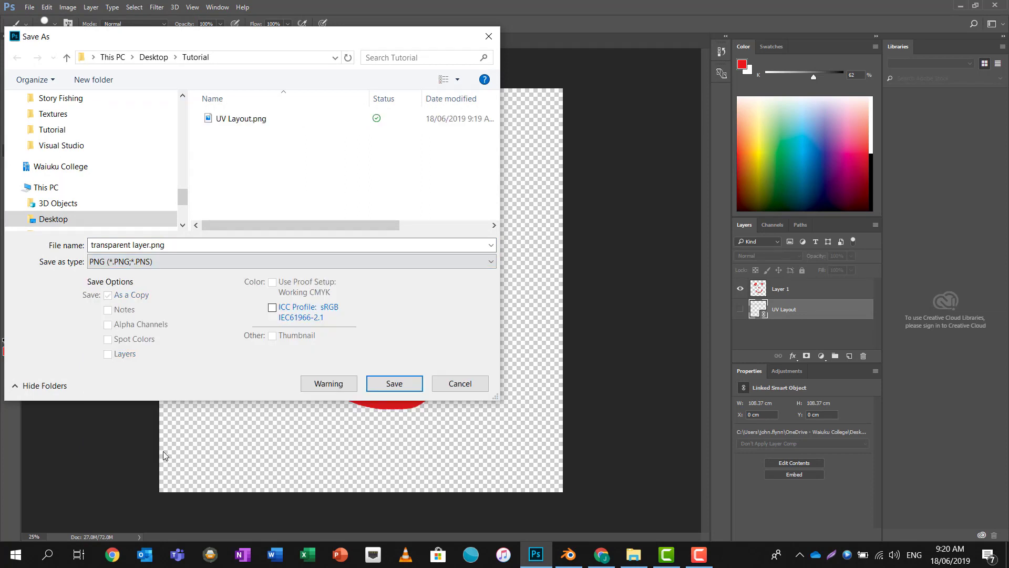
{"action": "left_click", "coordinate": [140, 245]}
{"action": "left_click", "coordinate": [143, 245]}
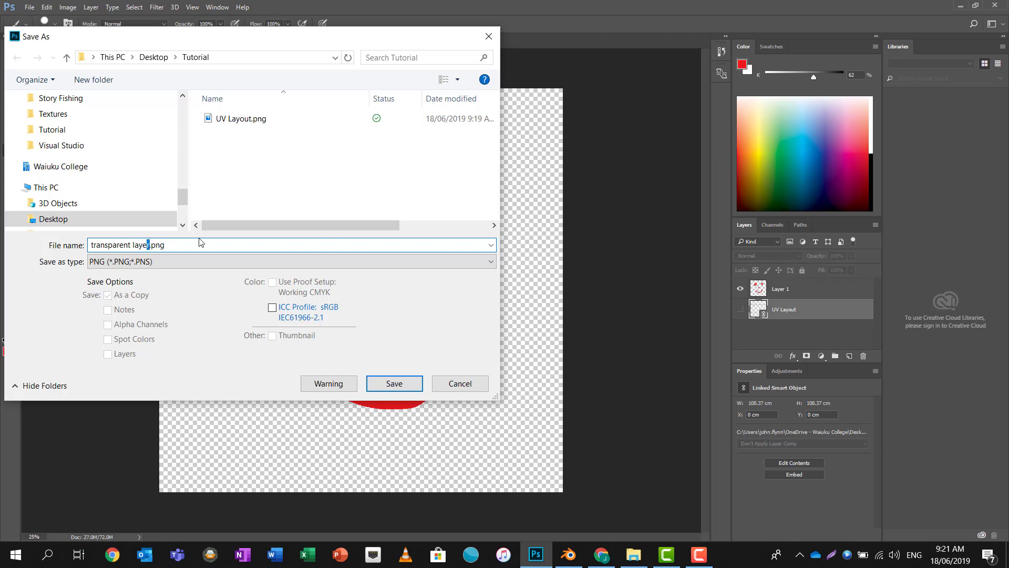
{"action": "type", "text": "OVERLAY"}
{"action": "left_click", "coordinate": [394, 382]}
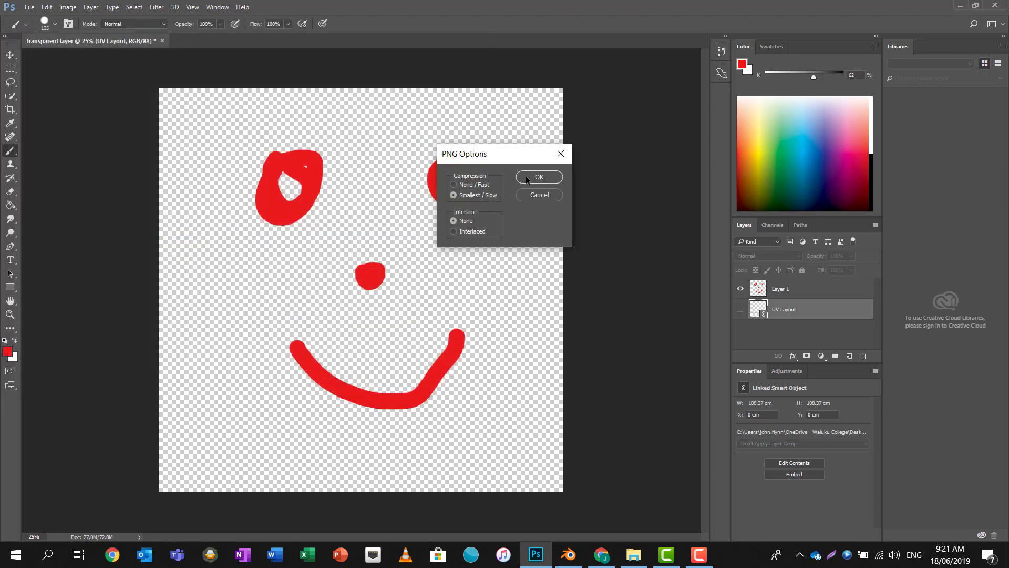
{"action": "left_click", "coordinate": [526, 181]}
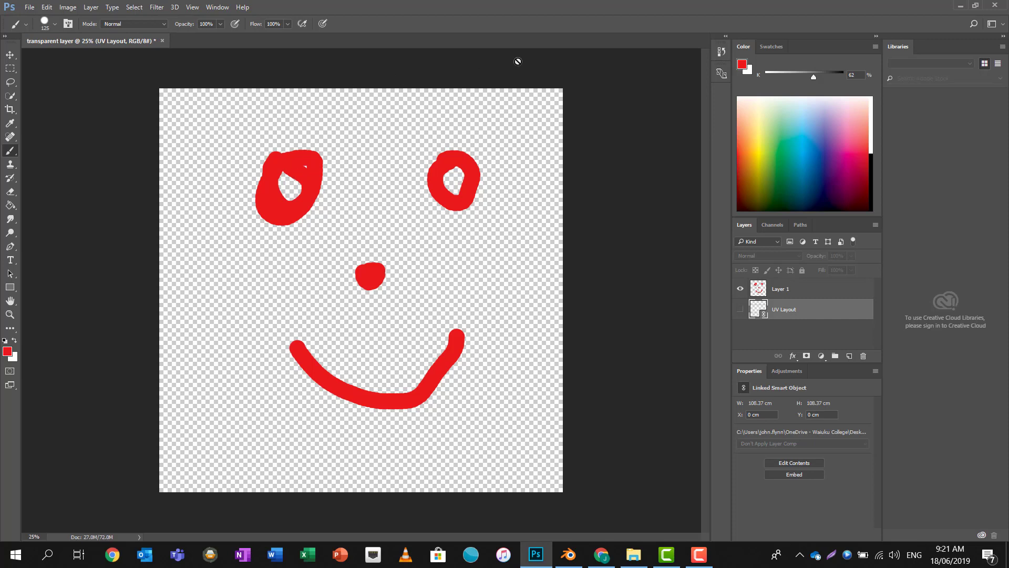
Step: Switch to Blender, return the plane to Object Mode and add a Sun lamp
{"action": "left_click", "coordinate": [568, 554]}
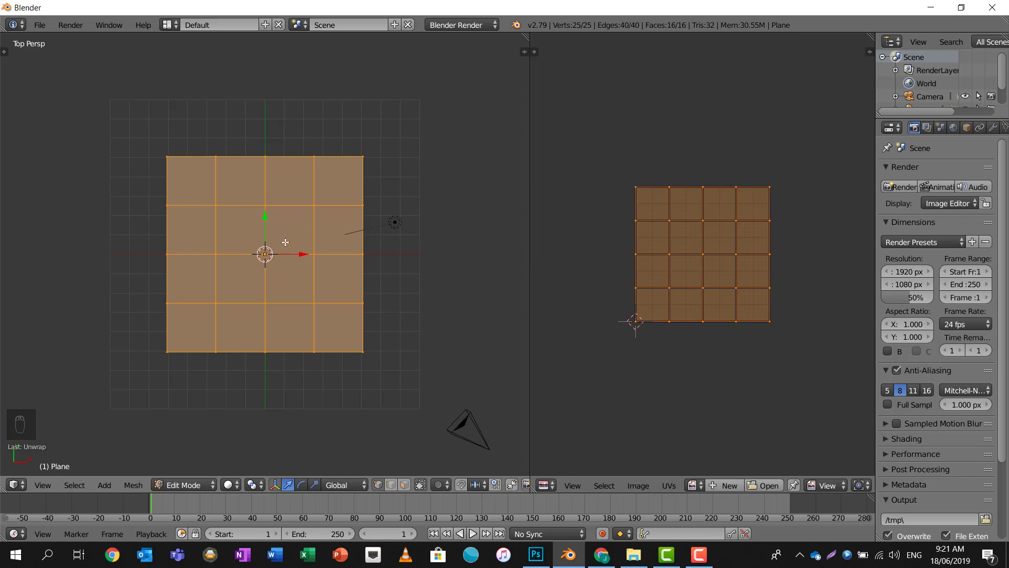
{"action": "middle_click_drag", "start_coordinate": [283, 261], "coordinate": [151, 161]}
{"action": "key", "text": "shift+a"}
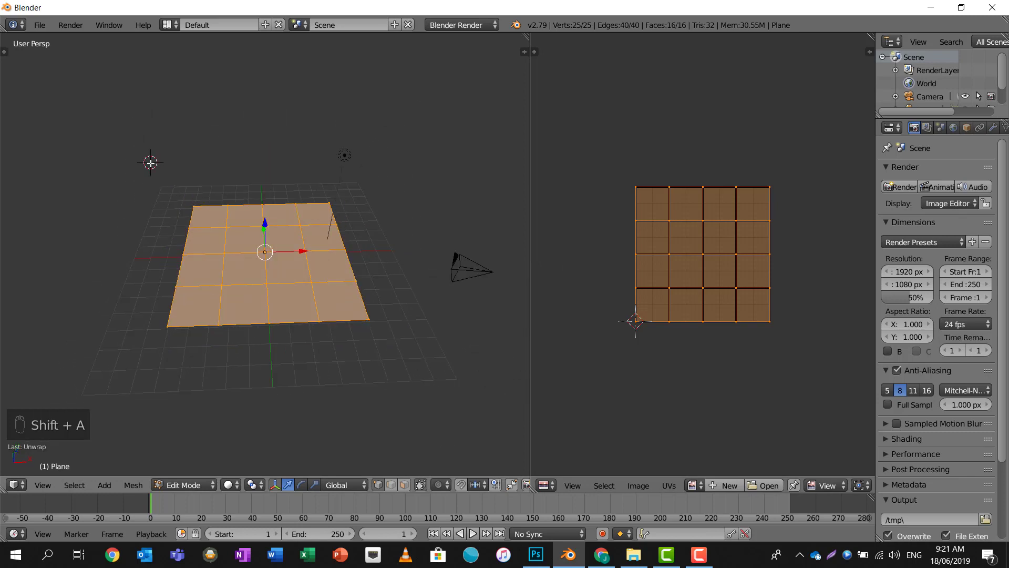
{"action": "key", "text": "Tab"}
{"action": "key", "text": "shift+a"}
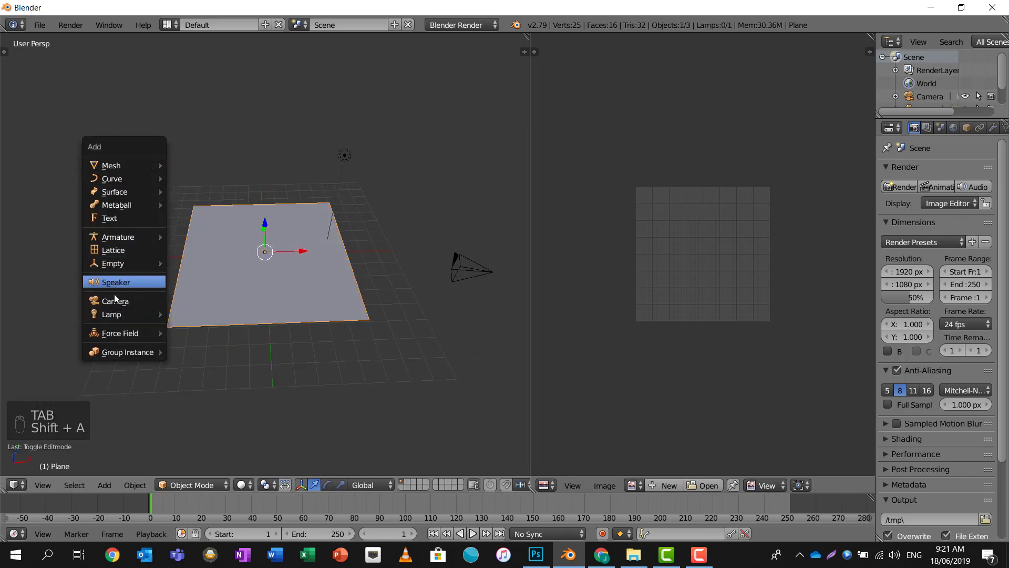
{"action": "mouse_move", "coordinate": [121, 315]}
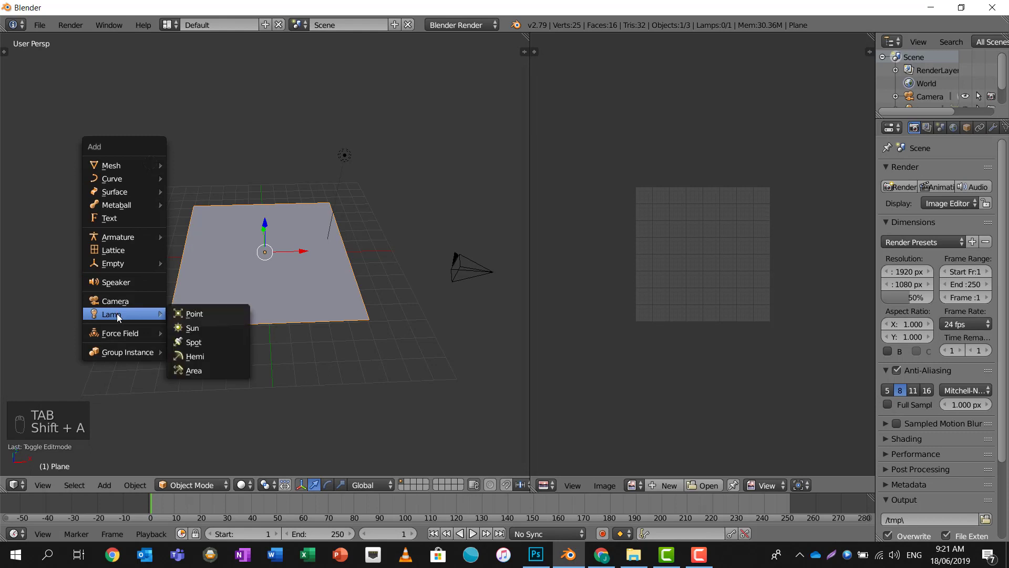
{"action": "left_click", "coordinate": [196, 327]}
Step: Move the Sun lamp beside the middle of the plane's edge and rotate it about -76° so it shines across the plane
{"action": "middle_click_drag", "start_coordinate": [197, 324], "coordinate": [199, 188]}
{"action": "scroll", "coordinate": [199, 189], "scroll_direction": "down", "scroll_amount": 1}
{"action": "key", "text": "g"}
{"action": "left_click", "coordinate": [163, 225]}
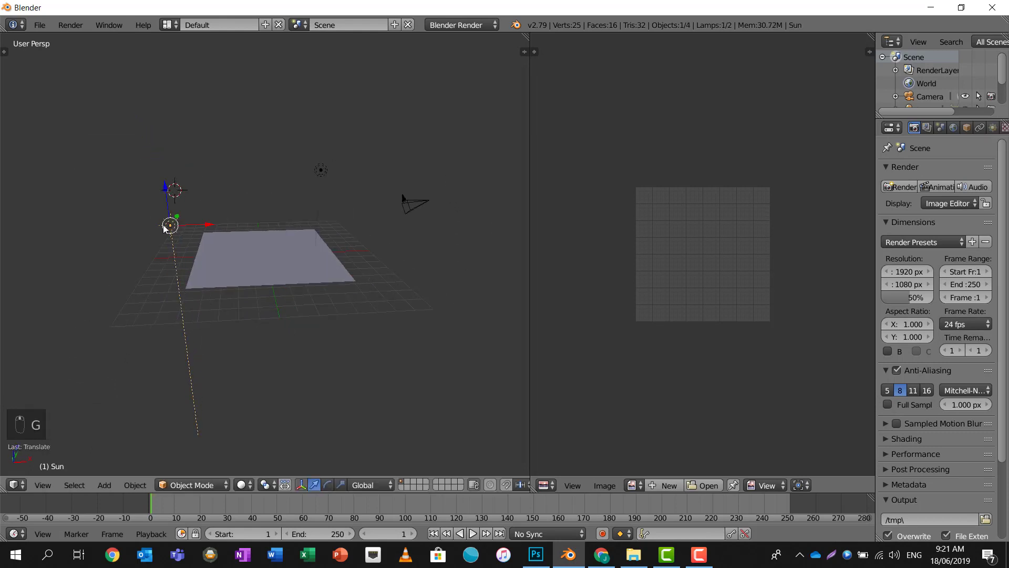
{"action": "middle_click_drag", "start_coordinate": [163, 225], "coordinate": [204, 191]}
{"action": "key", "text": "r"}
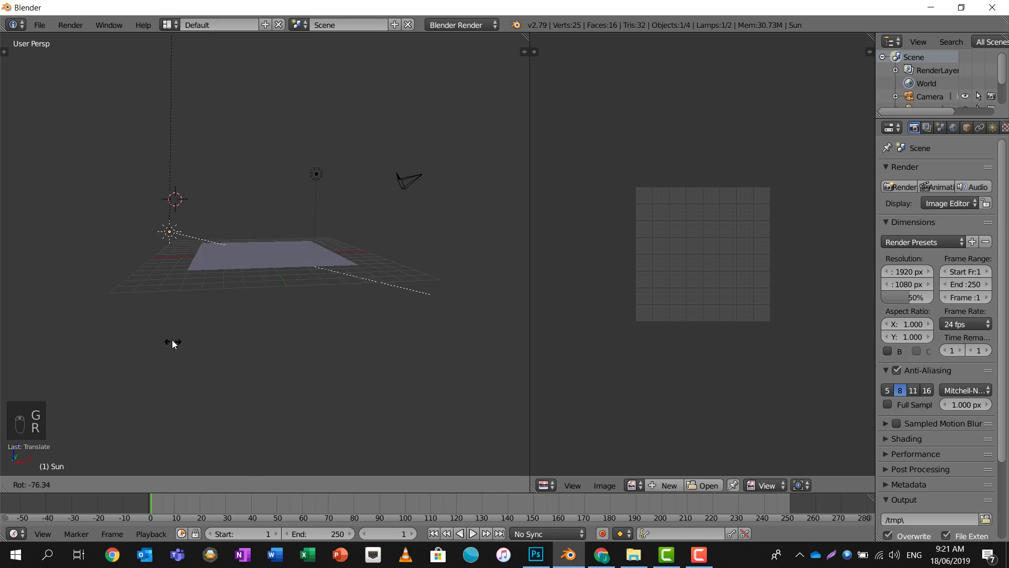
{"action": "left_click", "coordinate": [173, 341]}
{"action": "middle_click_drag", "start_coordinate": [239, 304], "coordinate": [218, 317]}
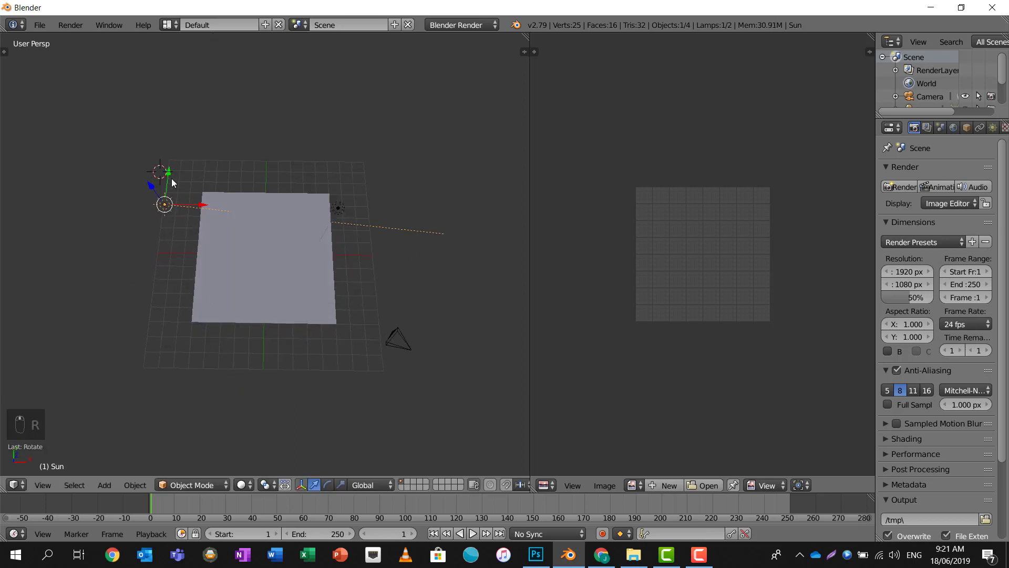
{"action": "left_click_drag", "start_coordinate": [169, 179], "coordinate": [163, 223]}
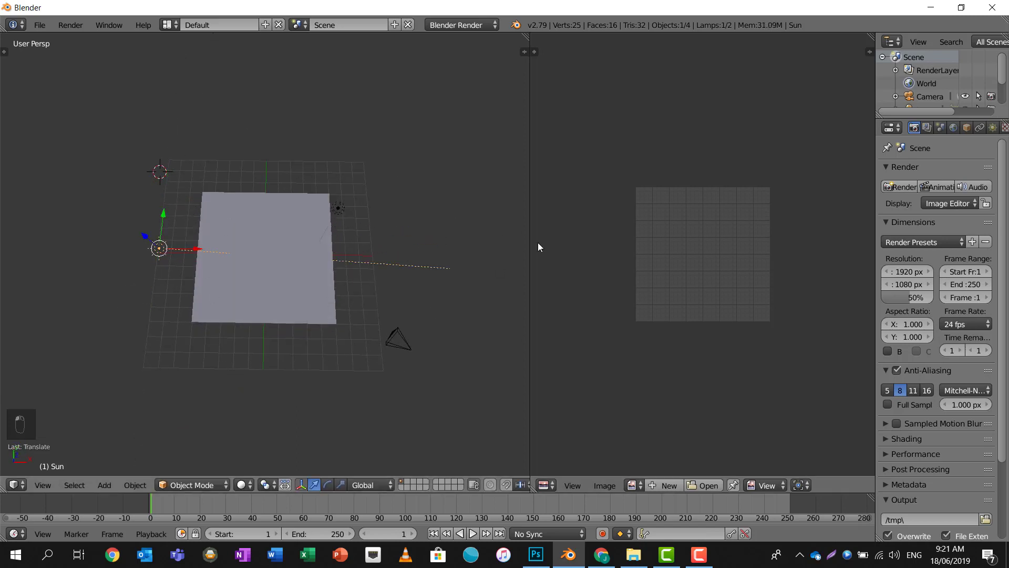
Step: Split the UV/Image Editor into two stacked areas and set the render engine to Cycles Render
{"action": "left_click_drag", "start_coordinate": [868, 37], "coordinate": [862, 315]}
{"action": "left_click", "coordinate": [452, 24]}
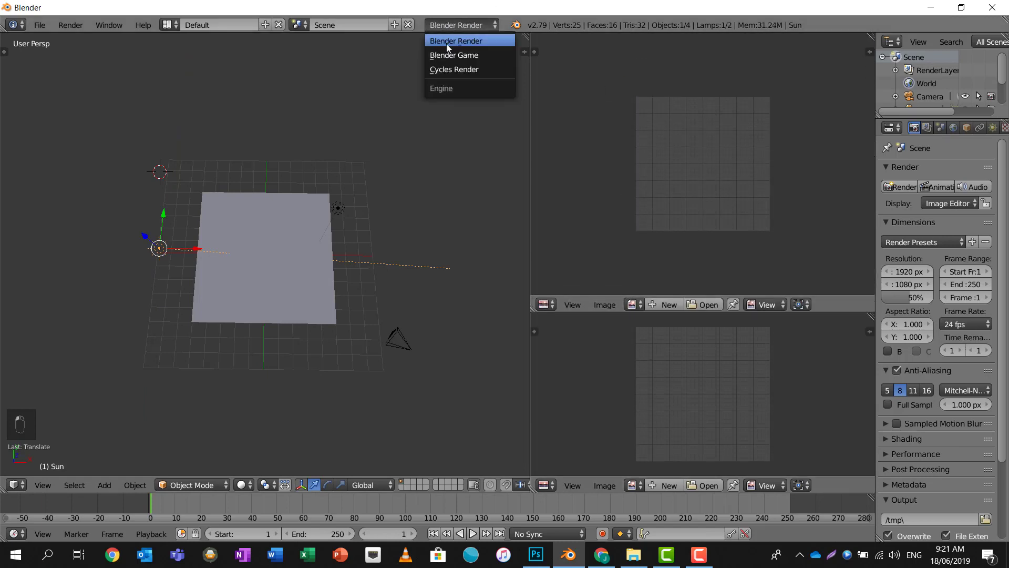
{"action": "left_click", "coordinate": [455, 71]}
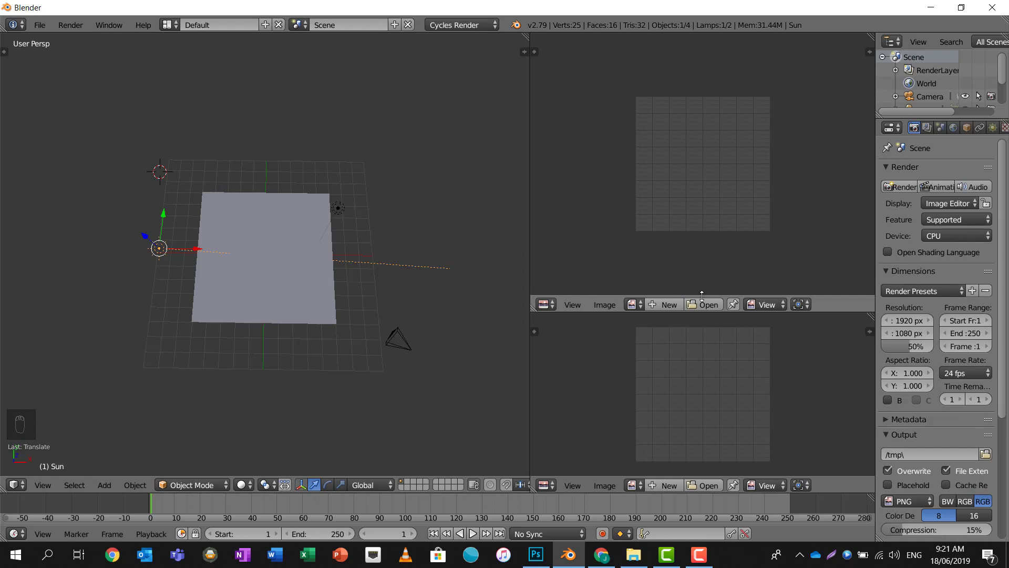
Step: Change the upper of the two stacked image editor areas to the Node Editor and hide its properties sidebar
{"action": "left_click", "coordinate": [547, 304]}
{"action": "left_click", "coordinate": [577, 163]}
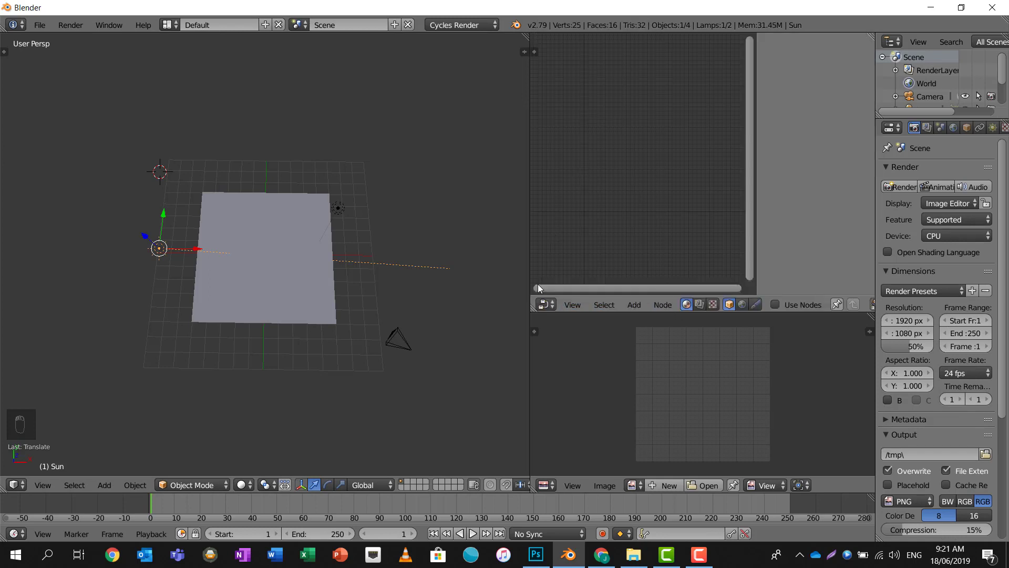
{"action": "key", "text": "n"}
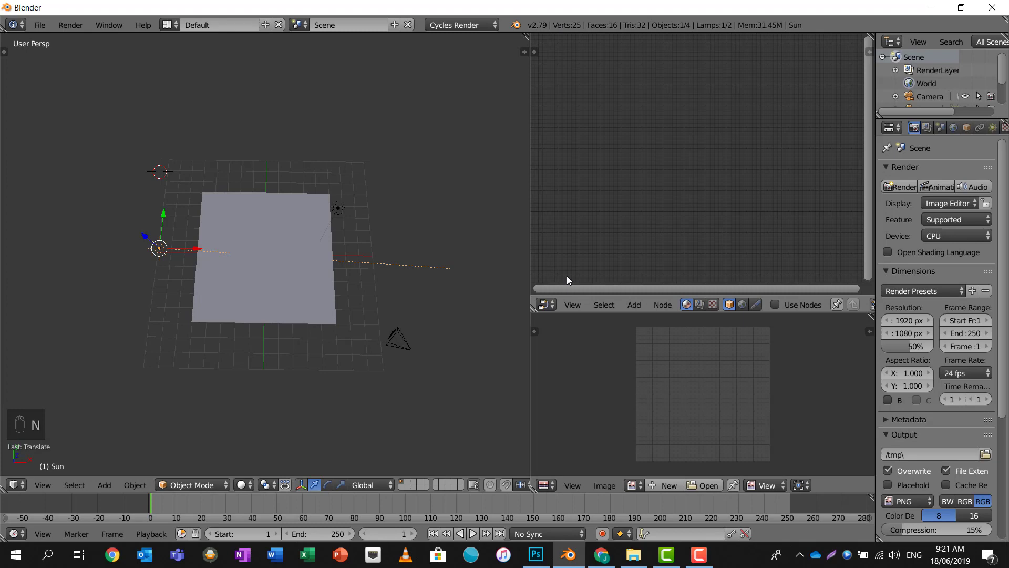
Step: Make the plane the active object in Object Mode and create a new node material for it
{"action": "left_click", "coordinate": [547, 304]}
{"action": "key", "text": "ctrl+z"}
{"action": "key", "text": "ctrl+z"}
{"action": "key", "text": "ctrl+z"}
{"action": "key", "text": "Tab"}
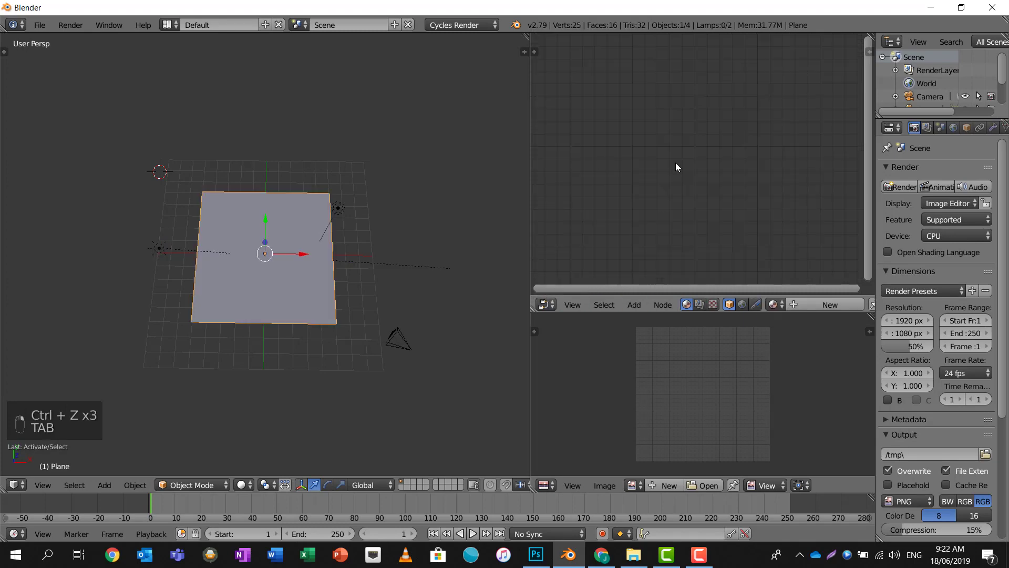
{"action": "left_click", "coordinate": [812, 304]}
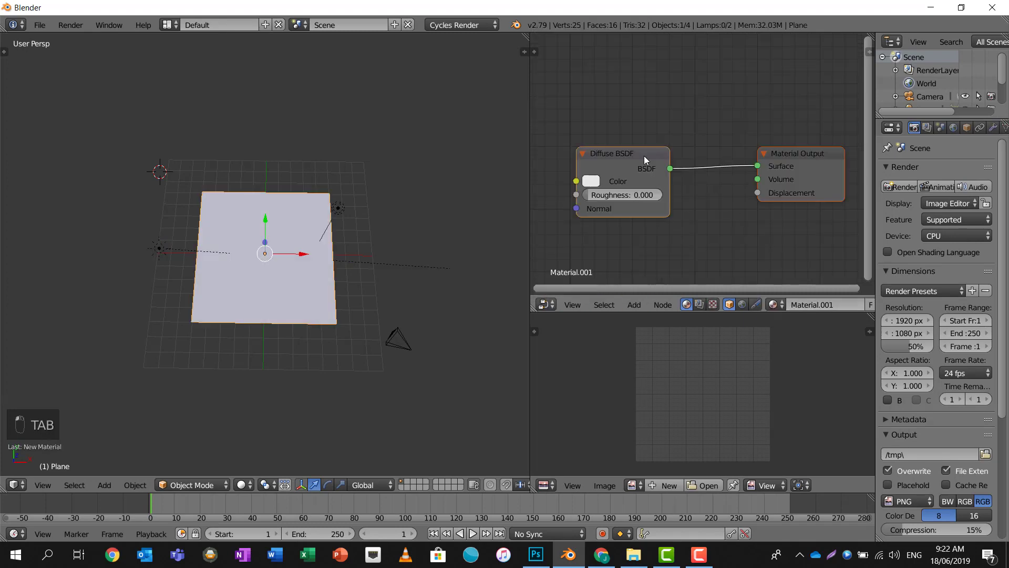
Step: Replace the Diffuse BSDF with a Principled BSDF node and connect its BSDF output to the Material Output's Surface
{"action": "key", "text": "x"}
{"action": "key", "text": "shift+a"}
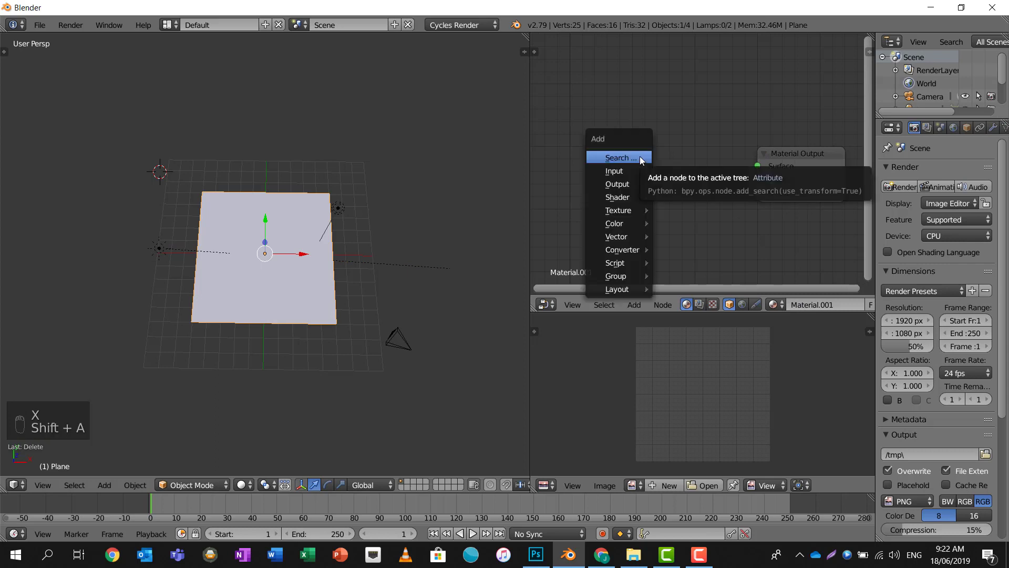
{"action": "type", "text": "pr"}
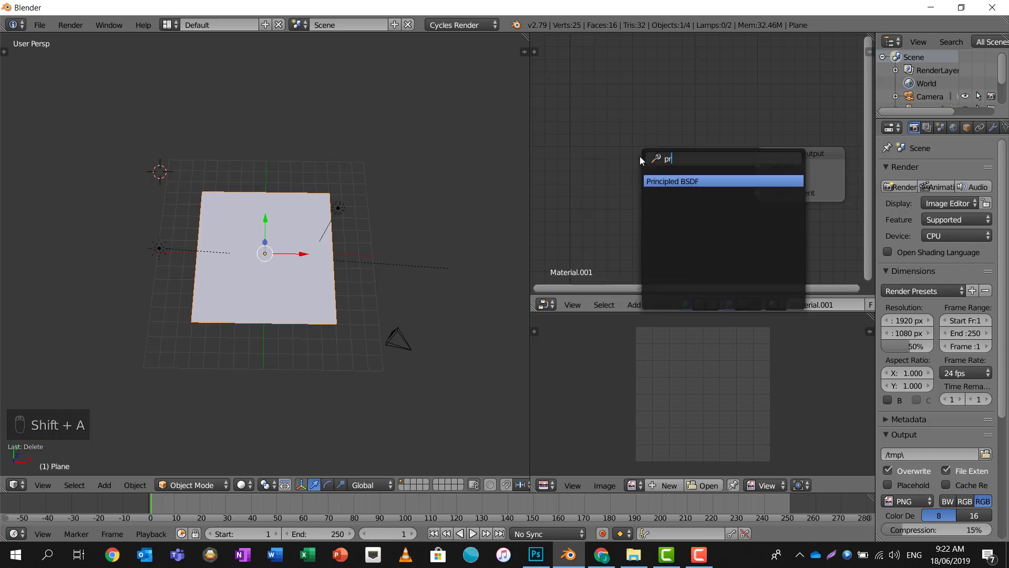
{"action": "left_click", "coordinate": [667, 181]}
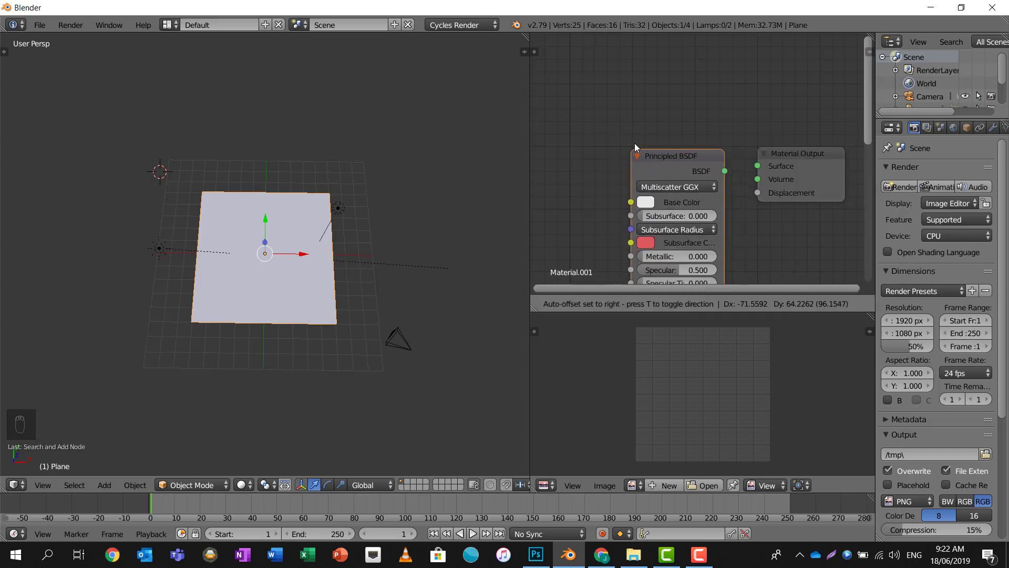
{"action": "left_click", "coordinate": [725, 167]}
{"action": "left_click_drag", "start_coordinate": [729, 164], "coordinate": [759, 166]}
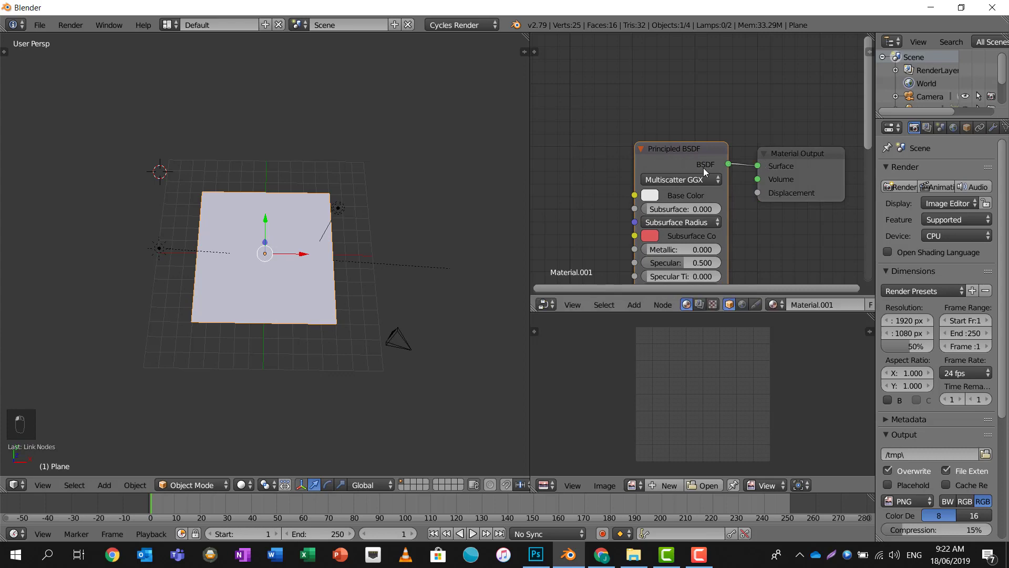
Step: Switch to the browser to check the Concrete Wall 001 free download on Poliigon, and return to Blender
{"action": "key", "text": "alt+Tab"}
{"action": "left_click", "coordinate": [535, 372]}
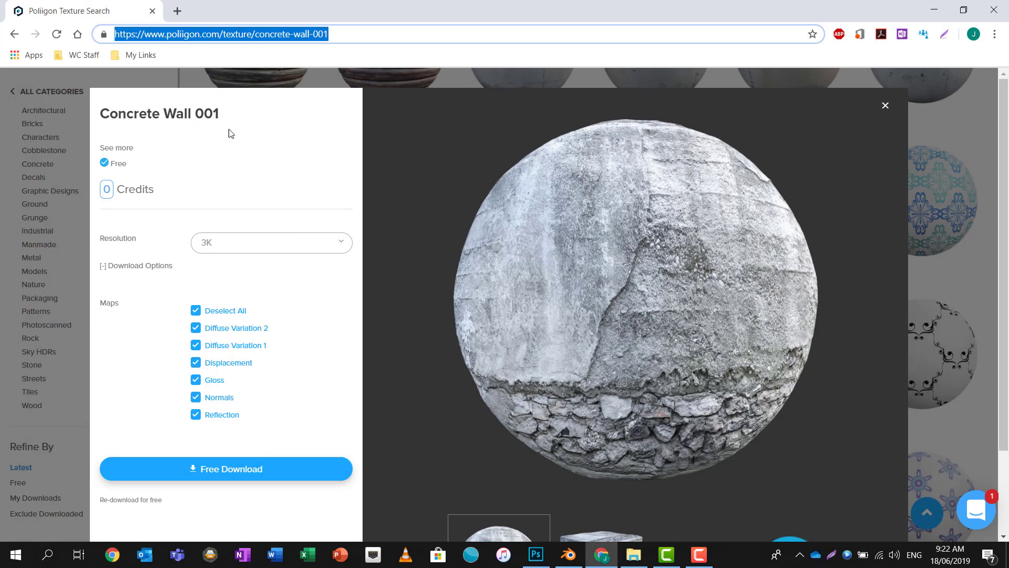
{"action": "left_click", "coordinate": [225, 471]}
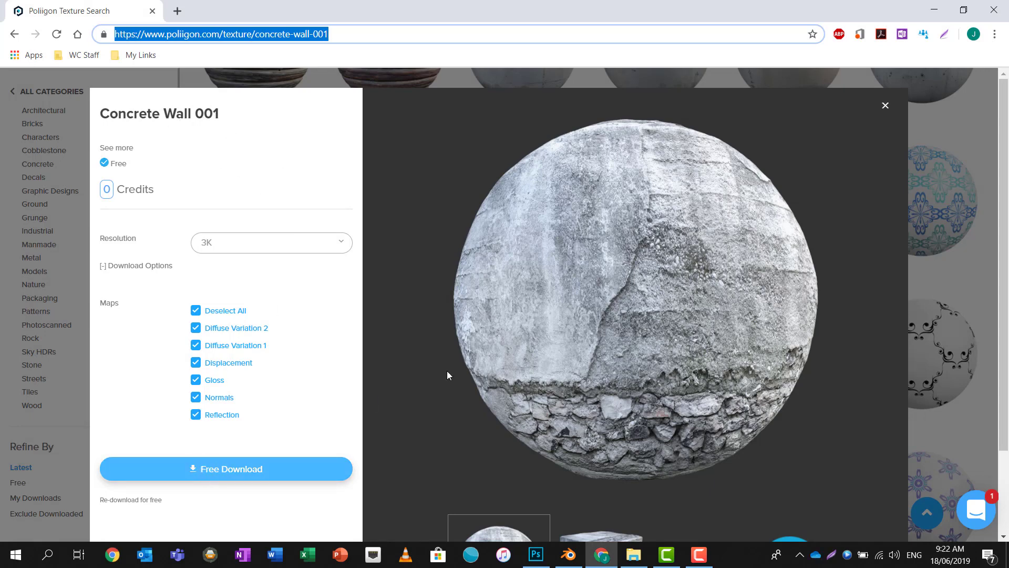
{"action": "key", "text": "alt+Tab"}
{"action": "left_click", "coordinate": [509, 227]}
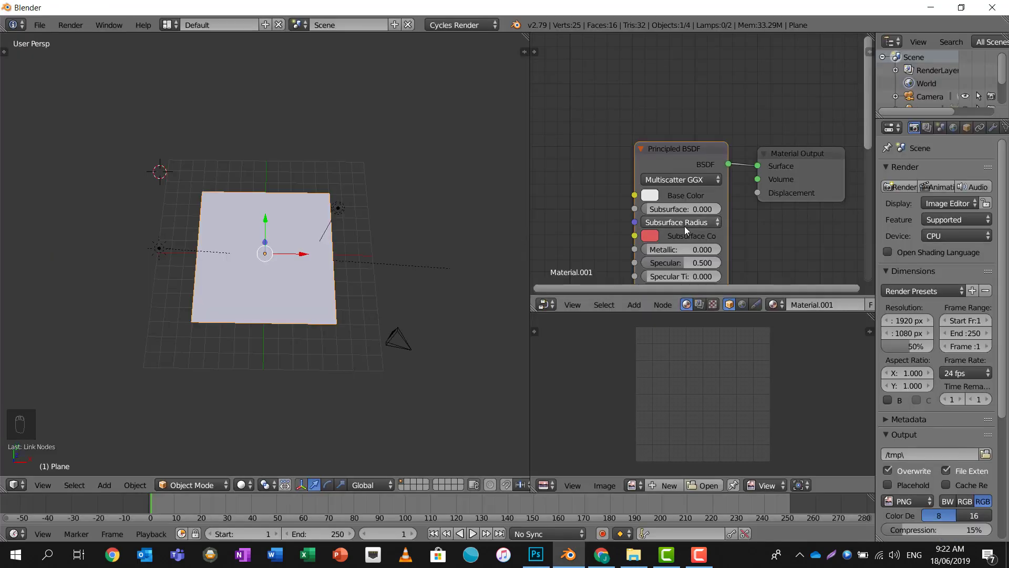
Step: Add an Image Texture node in front of the Principled BSDF node
{"action": "middle_click_drag", "start_coordinate": [614, 189], "coordinate": [679, 174]}
{"action": "key", "text": "shift+a"}
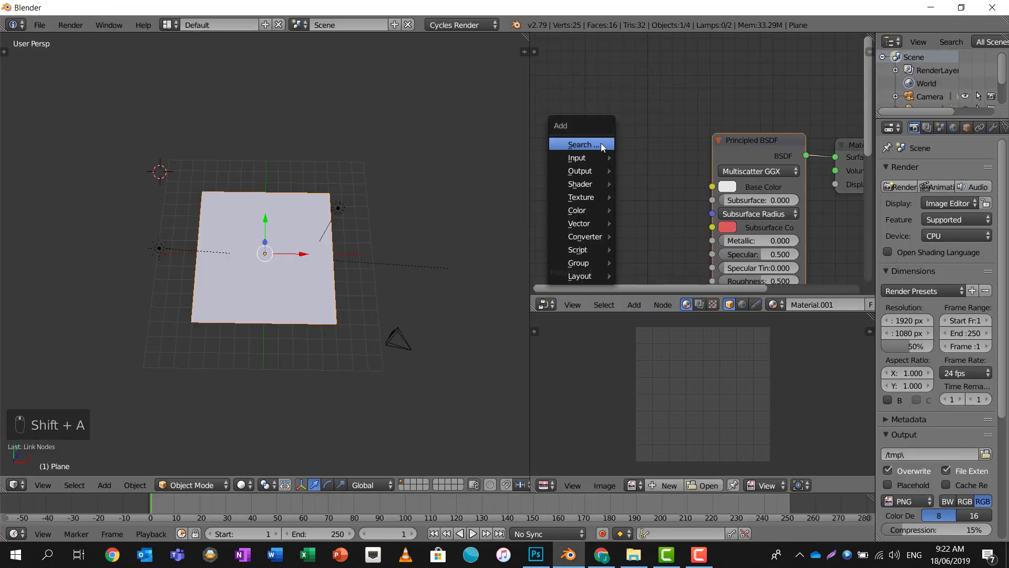
{"action": "left_click", "coordinate": [595, 145]}
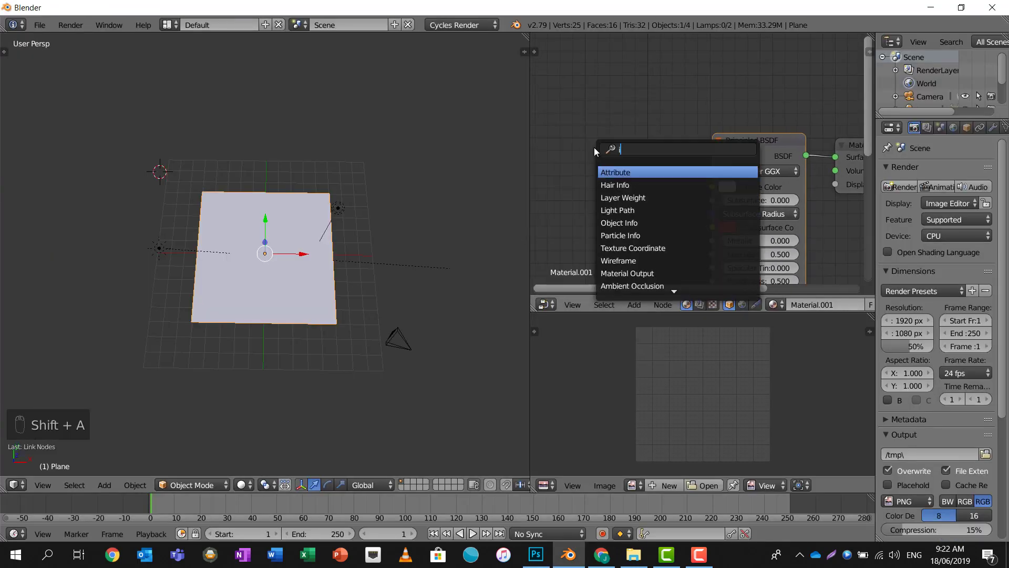
{"action": "type", "text": "im"}
{"action": "key", "text": "Return"}
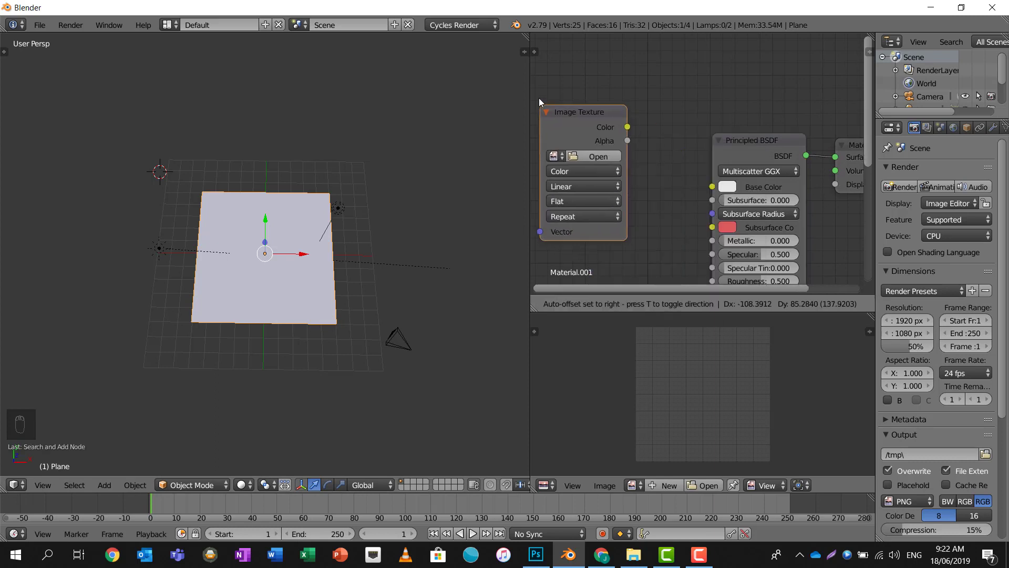
{"action": "left_click", "coordinate": [539, 95]}
Step: Enlarge the Node Editor area at the 3D view's expense and widen the Image Texture node
{"action": "middle_click_drag", "start_coordinate": [674, 105], "coordinate": [706, 108]}
{"action": "scroll", "coordinate": [554, 102], "scroll_direction": "down", "scroll_amount": 6}
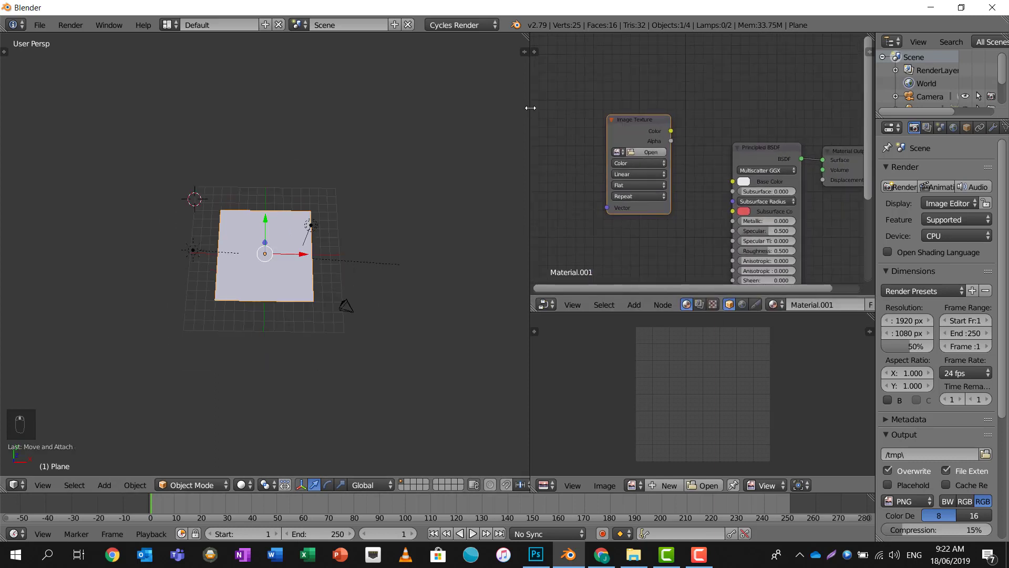
{"action": "left_click_drag", "start_coordinate": [529, 107], "coordinate": [292, 105]}
{"action": "scroll", "coordinate": [445, 144], "scroll_direction": "up", "scroll_amount": 2}
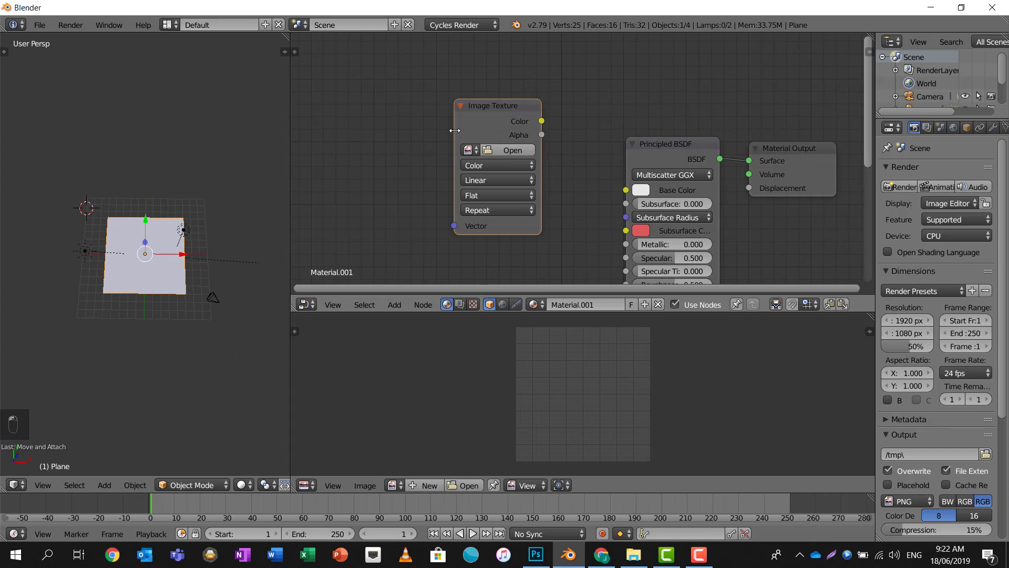
{"action": "left_click_drag", "start_coordinate": [455, 130], "coordinate": [287, 131]}
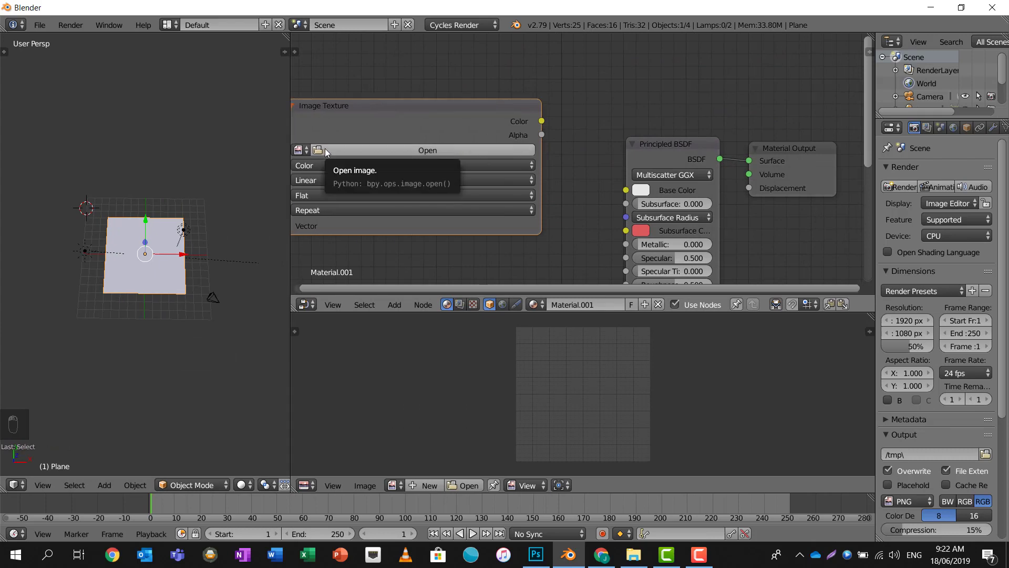
Step: Load ConcreteWall001_COL_VAR1_3K.jpg from the bookmarked Textures library's ConcreteWall001 3K folder into the Image Texture node
{"action": "left_click", "coordinate": [325, 149]}
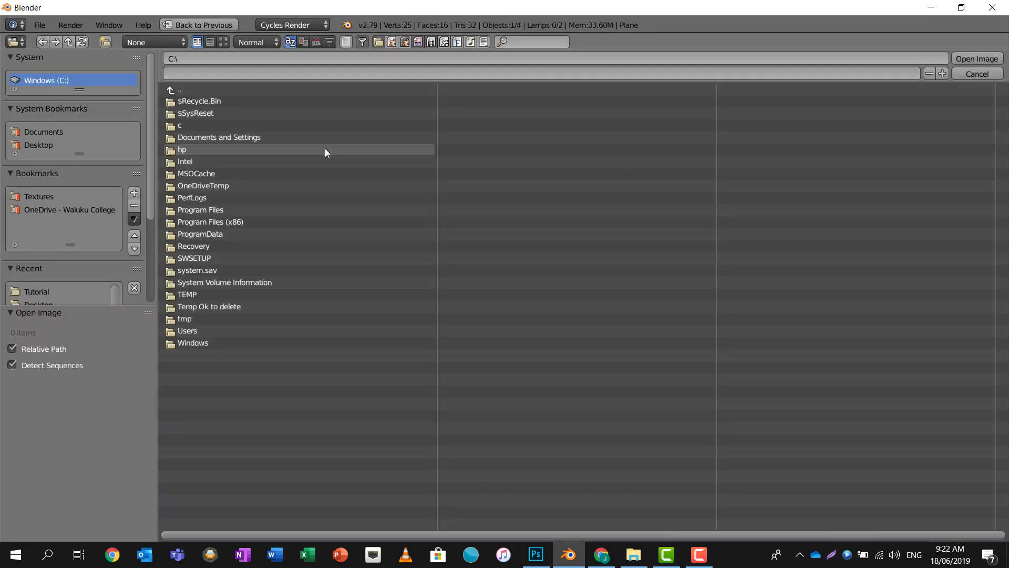
{"action": "left_click", "coordinate": [53, 197]}
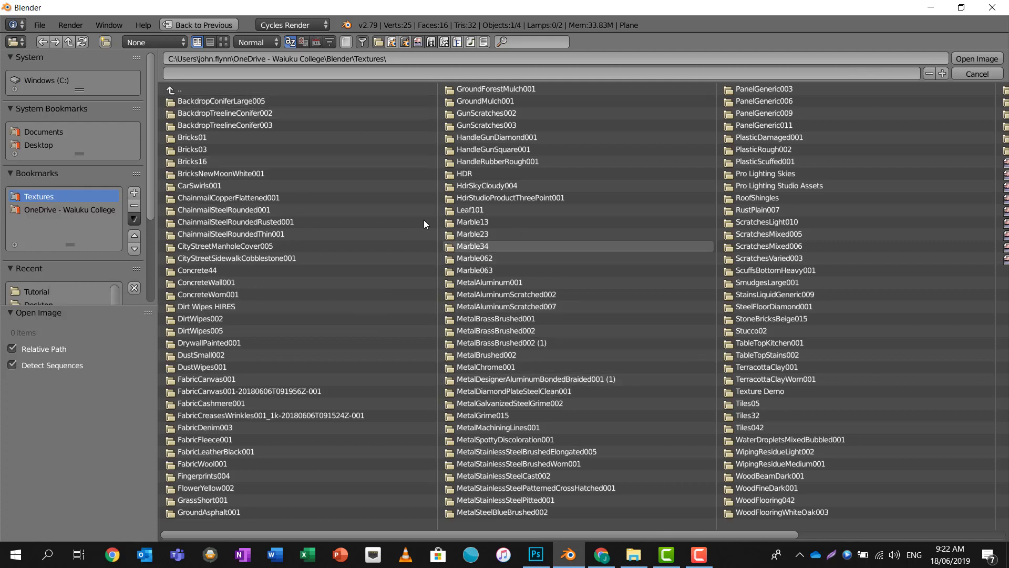
{"action": "left_click", "coordinate": [219, 283]}
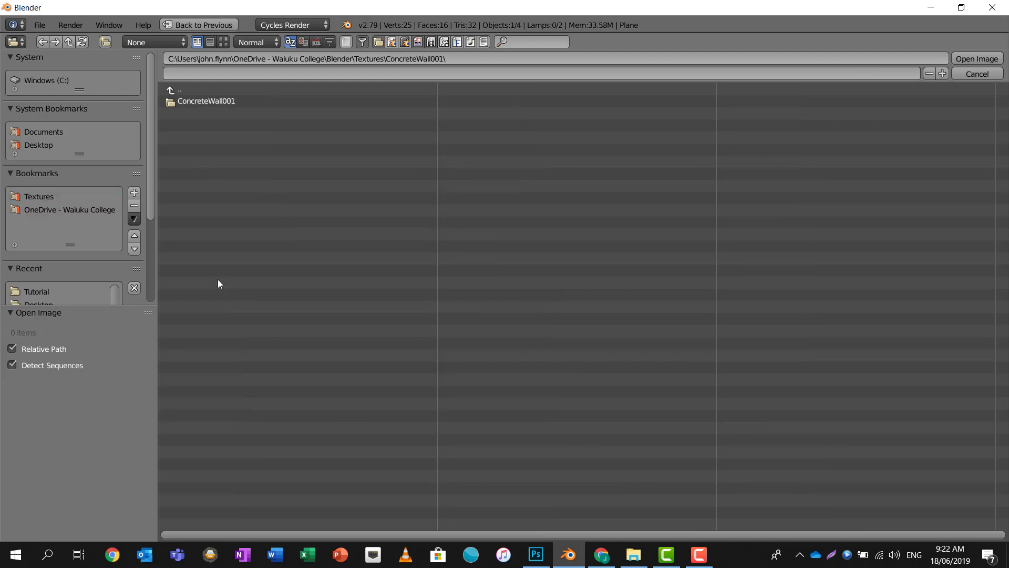
{"action": "left_click", "coordinate": [208, 101]}
{"action": "left_click", "coordinate": [201, 103]}
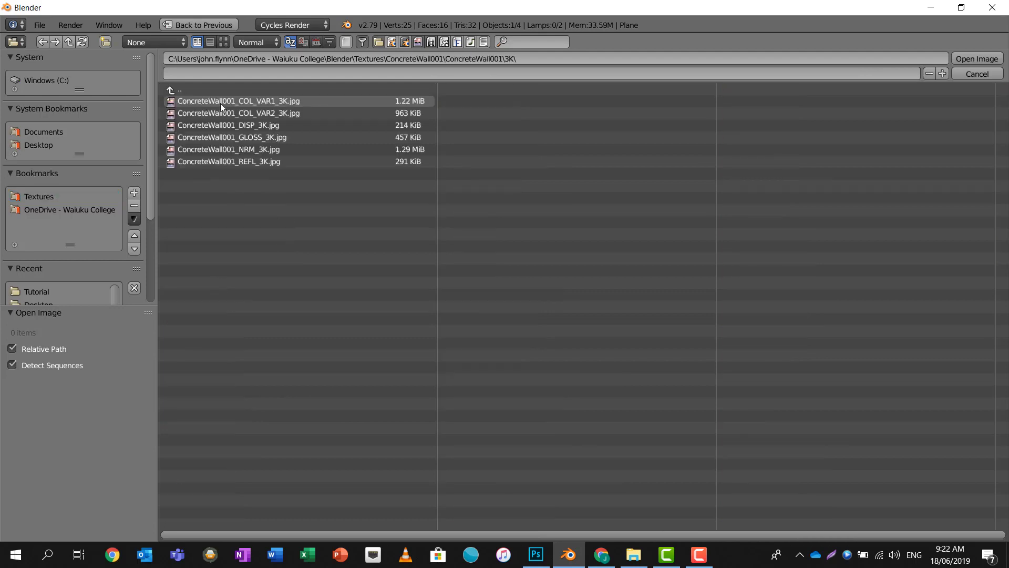
{"action": "left_click", "coordinate": [220, 103]}
{"action": "left_click", "coordinate": [977, 59]}
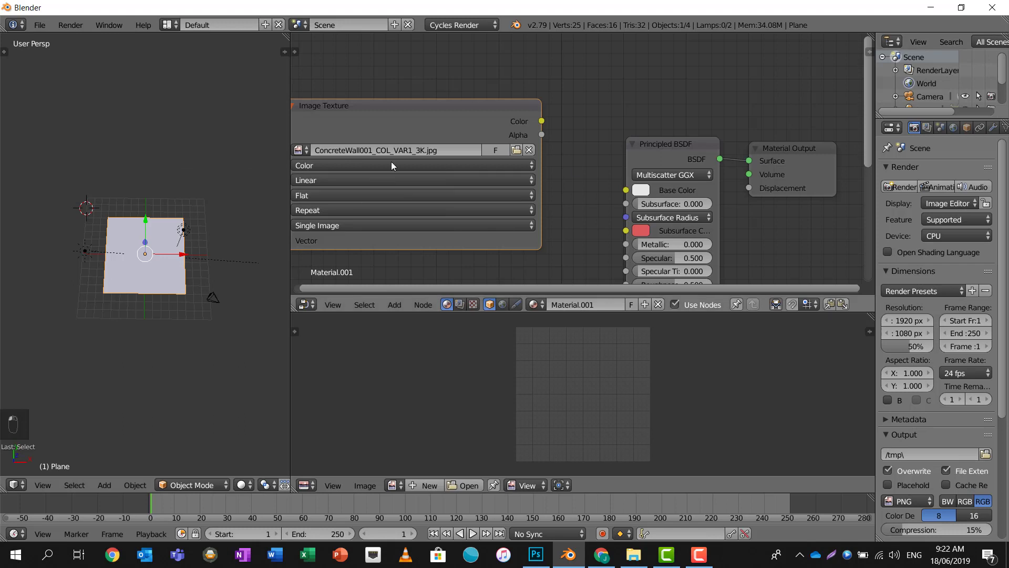
Step: Connect the concrete texture's Color output to the Principled BSDF's Base Color and display the 3D view in Rendered shading
{"action": "left_click_drag", "start_coordinate": [541, 121], "coordinate": [577, 151]}
{"action": "left_click_drag", "start_coordinate": [628, 193], "coordinate": [627, 190]}
{"action": "left_click", "coordinate": [241, 484]}
{"action": "left_click", "coordinate": [249, 399]}
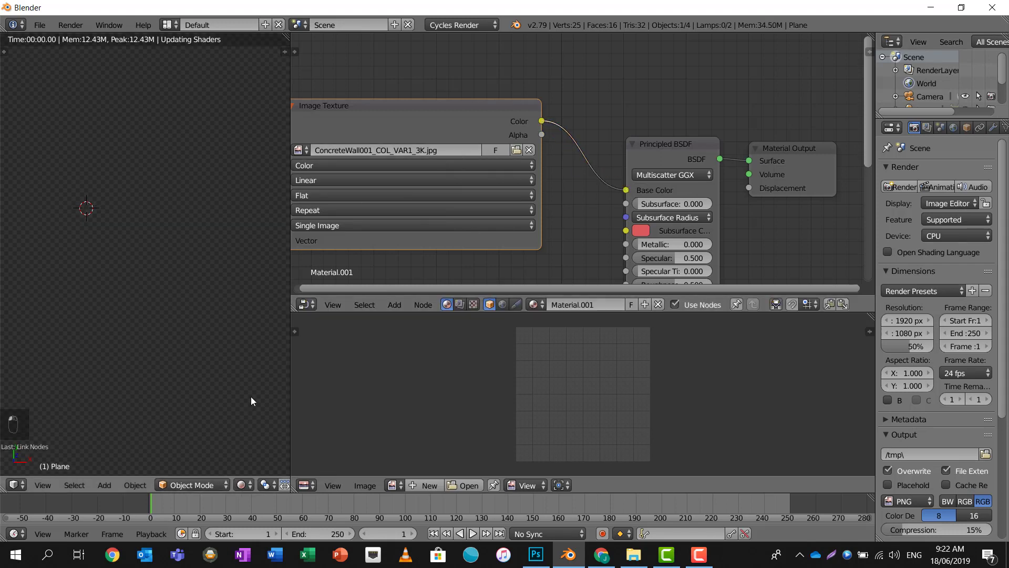
{"action": "scroll", "coordinate": [172, 272], "scroll_direction": "up", "scroll_amount": 3}
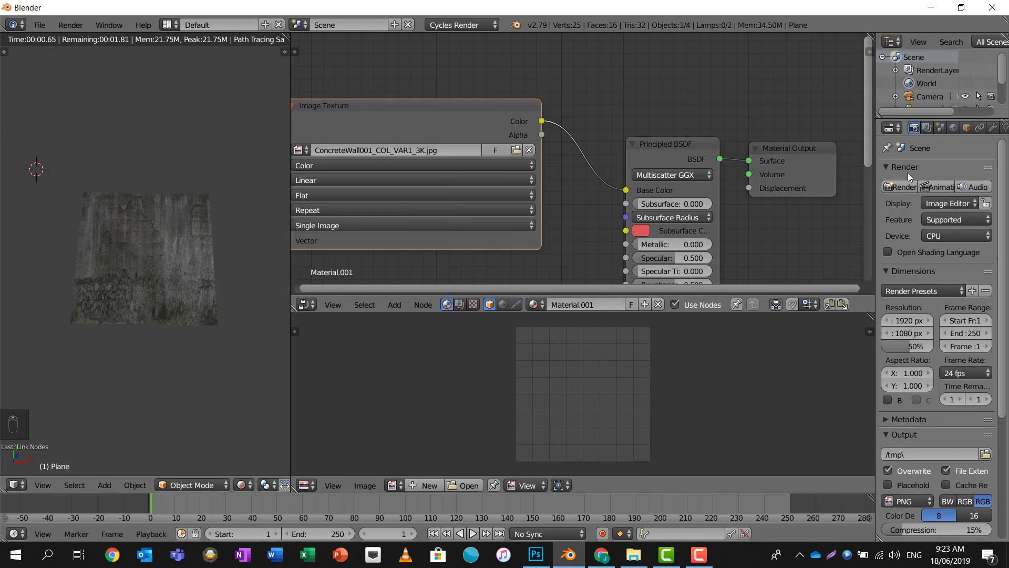
Step: Select the Sun lamp and set its emission strength to 3, and raise it further to 6
{"action": "scroll", "coordinate": [936, 104], "scroll_direction": "down", "scroll_amount": 3}
{"action": "left_click", "coordinate": [924, 99]}
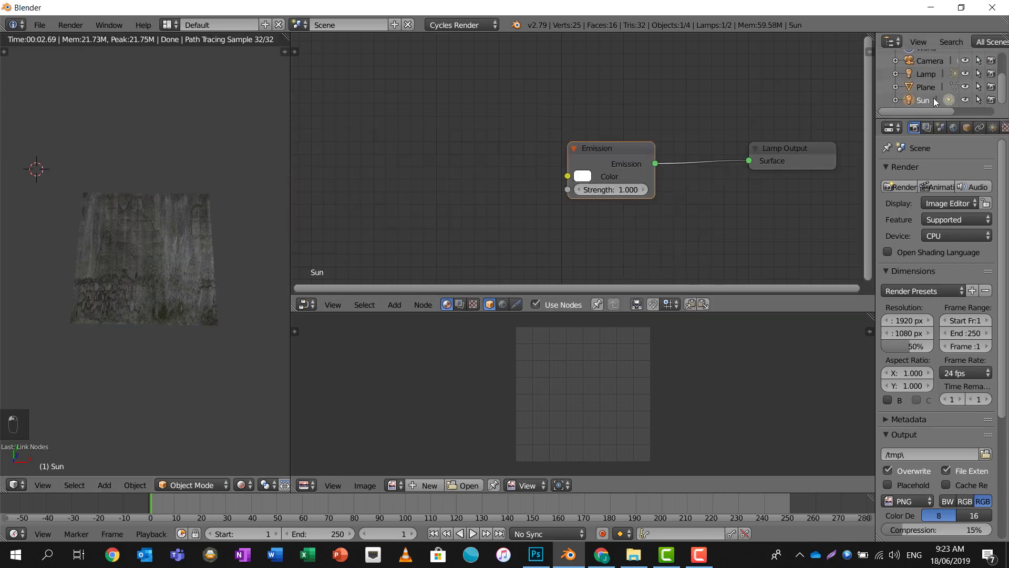
{"action": "left_click", "coordinate": [993, 128]}
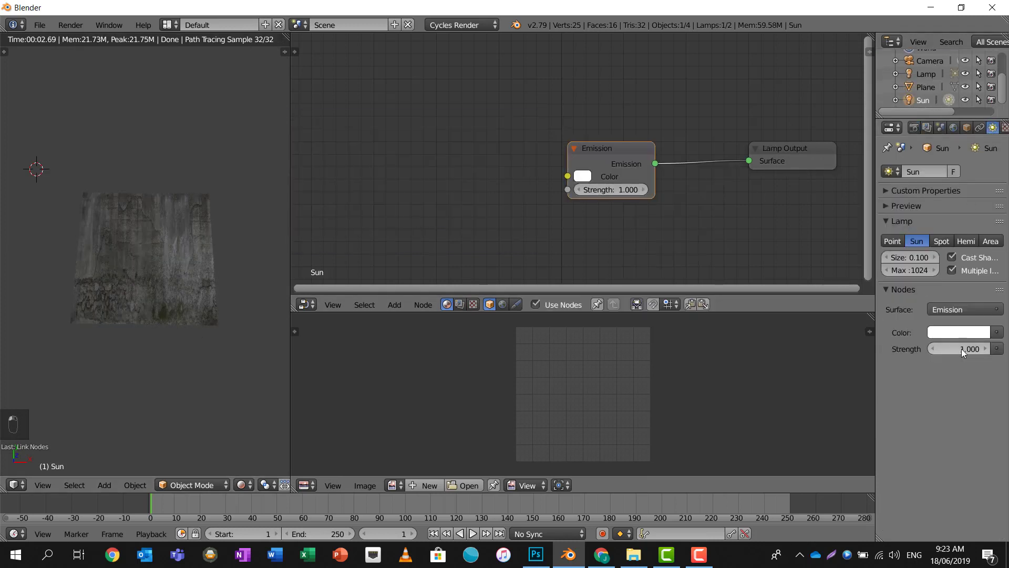
{"action": "left_click", "coordinate": [969, 349]}
{"action": "type", "text": "3"}
{"action": "key", "text": "Return"}
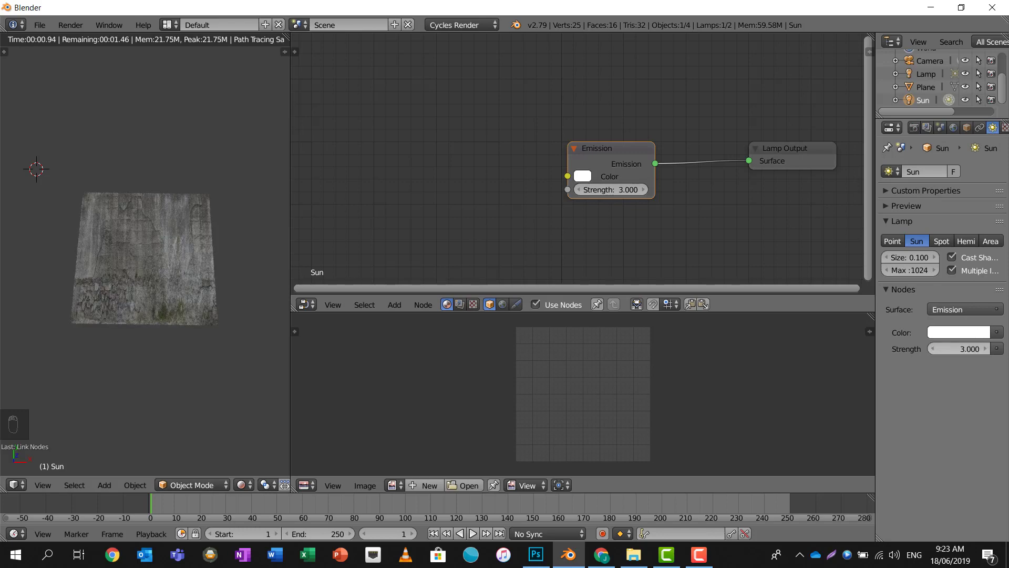
{"action": "left_click", "coordinate": [963, 349]}
{"action": "type", "text": "6"}
{"action": "key", "text": "Return"}
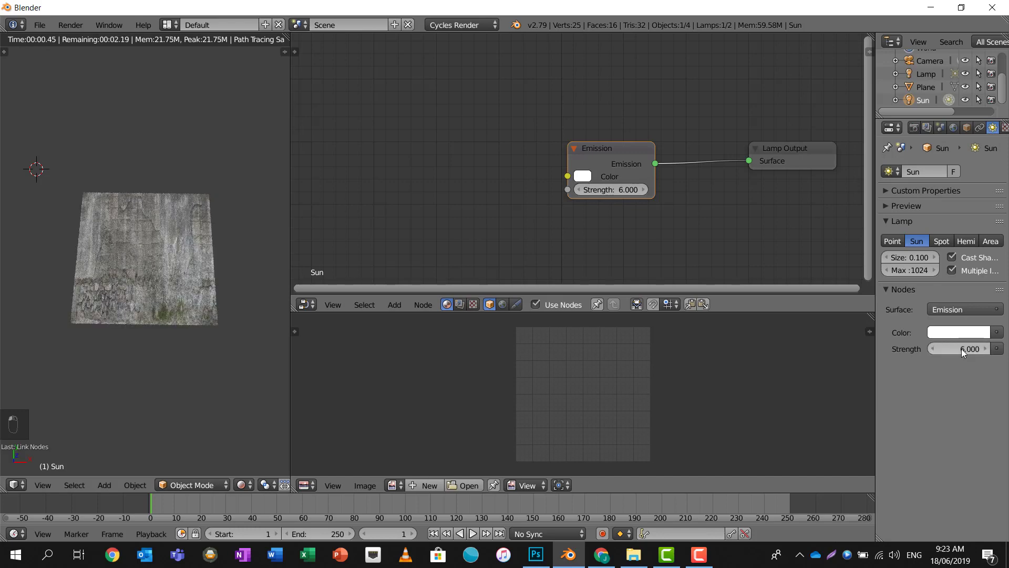
{"action": "scroll", "coordinate": [225, 278], "scroll_direction": "up", "scroll_amount": 4}
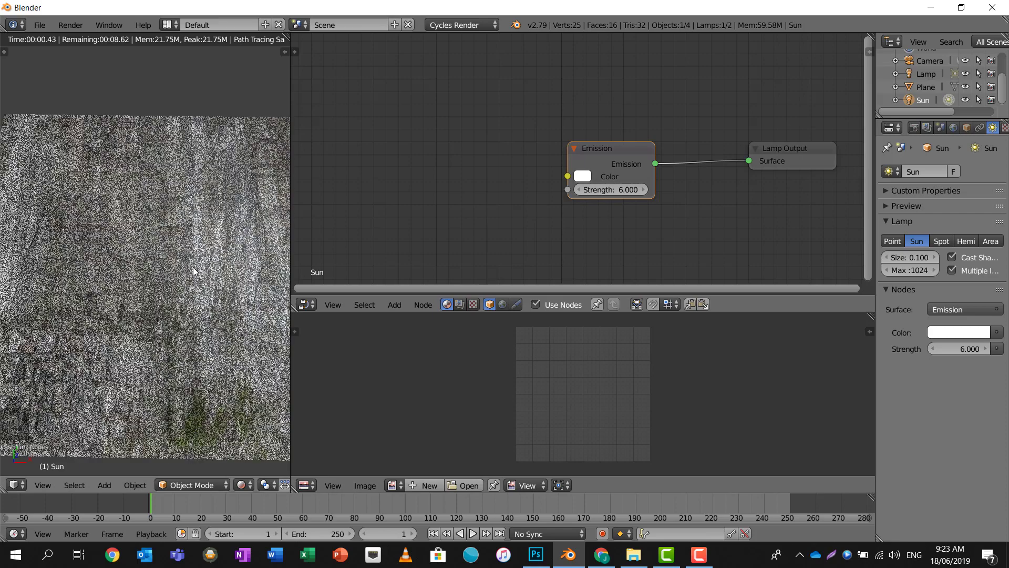
Step: Select the plane, duplicate its Image Texture node below the original, and load ConcreteWall001_GLOSS_3K.jpg into the copy
{"action": "left_click", "coordinate": [917, 87]}
{"action": "scroll", "coordinate": [607, 182], "scroll_direction": "down", "scroll_amount": 2}
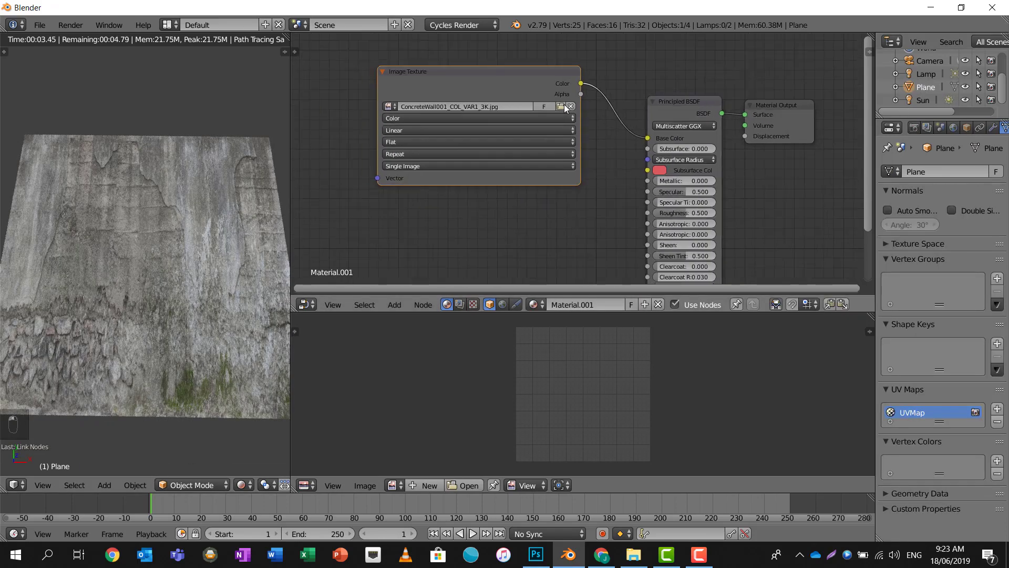
{"action": "scroll", "coordinate": [521, 82], "scroll_direction": "down", "scroll_amount": 1}
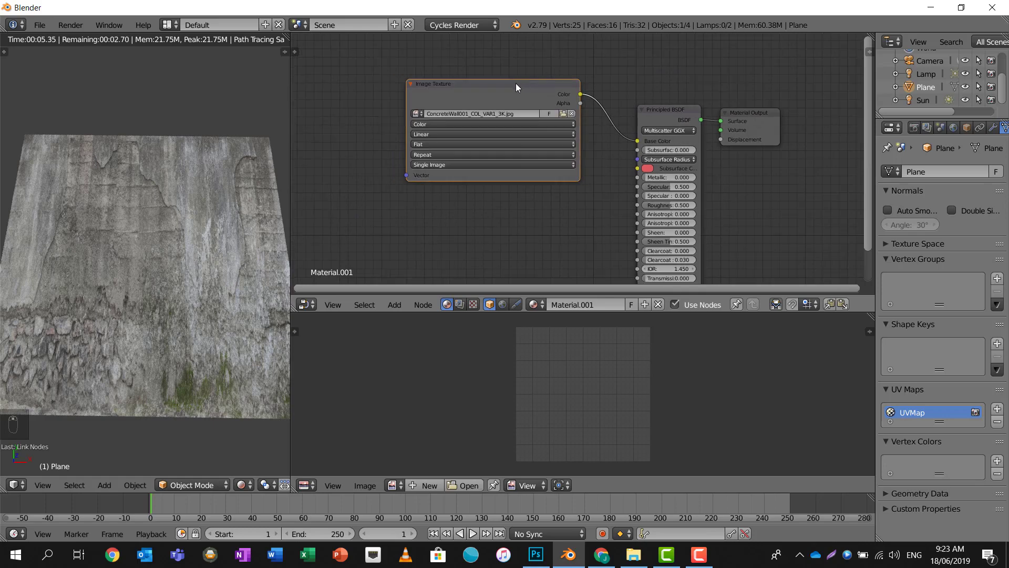
{"action": "key", "text": "shift+d"}
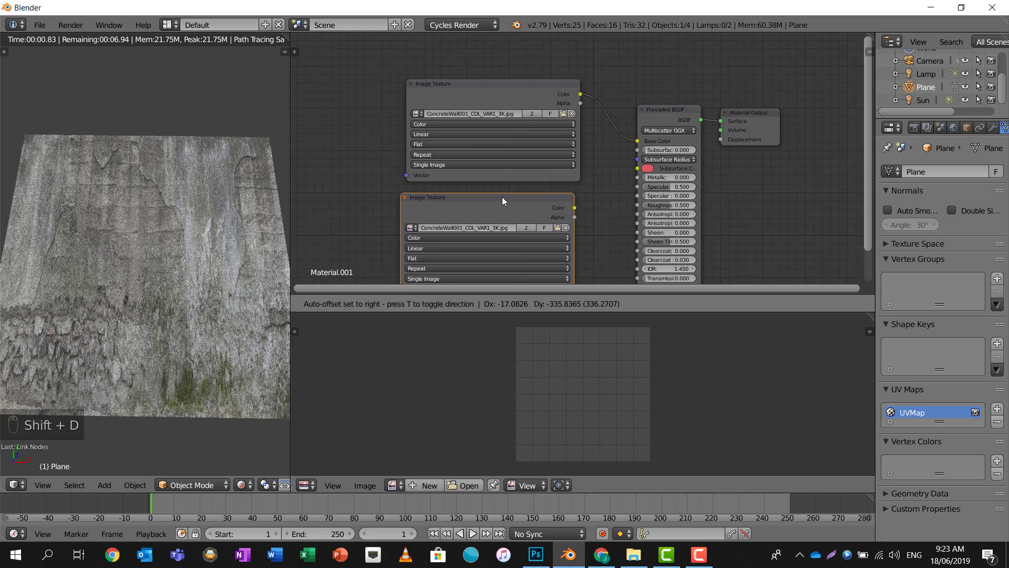
{"action": "left_click", "coordinate": [495, 197]}
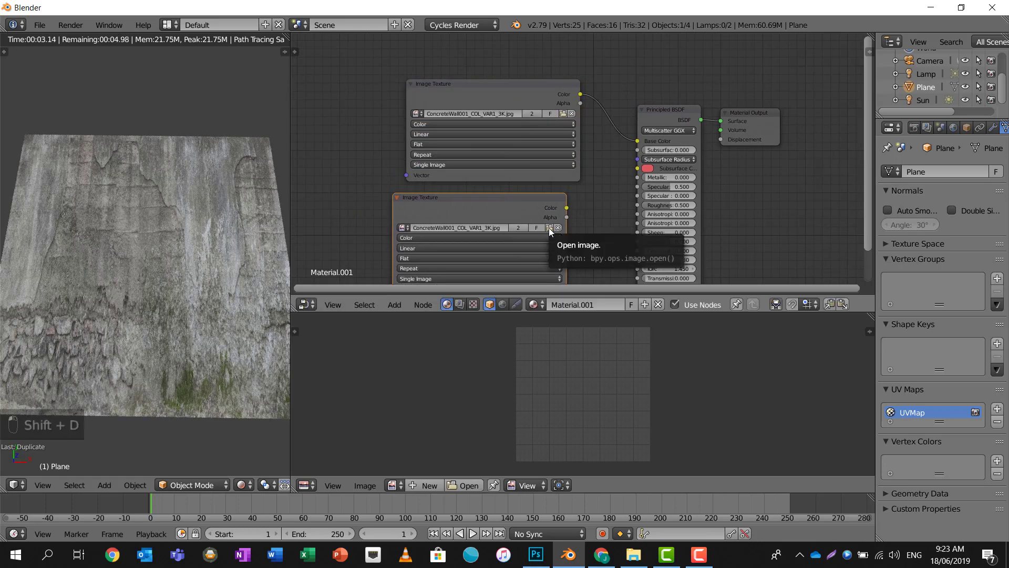
{"action": "left_click", "coordinate": [549, 228]}
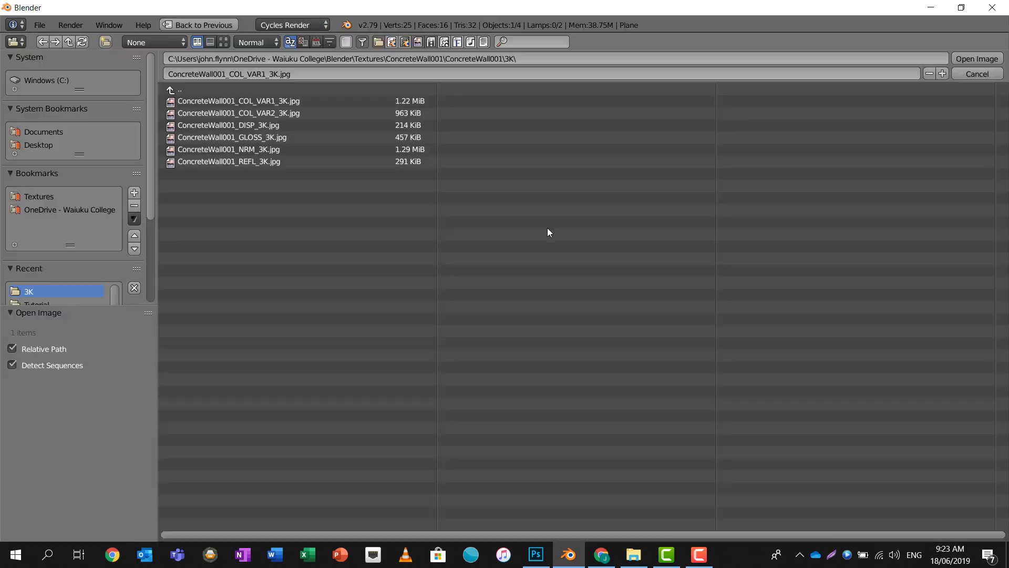
{"action": "left_click", "coordinate": [257, 137]}
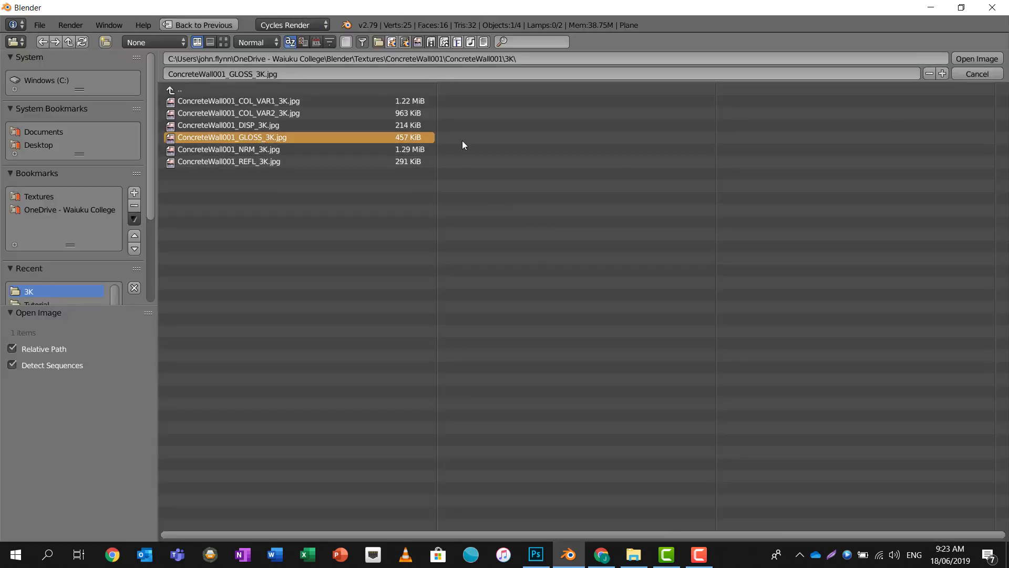
{"action": "left_click", "coordinate": [964, 57]}
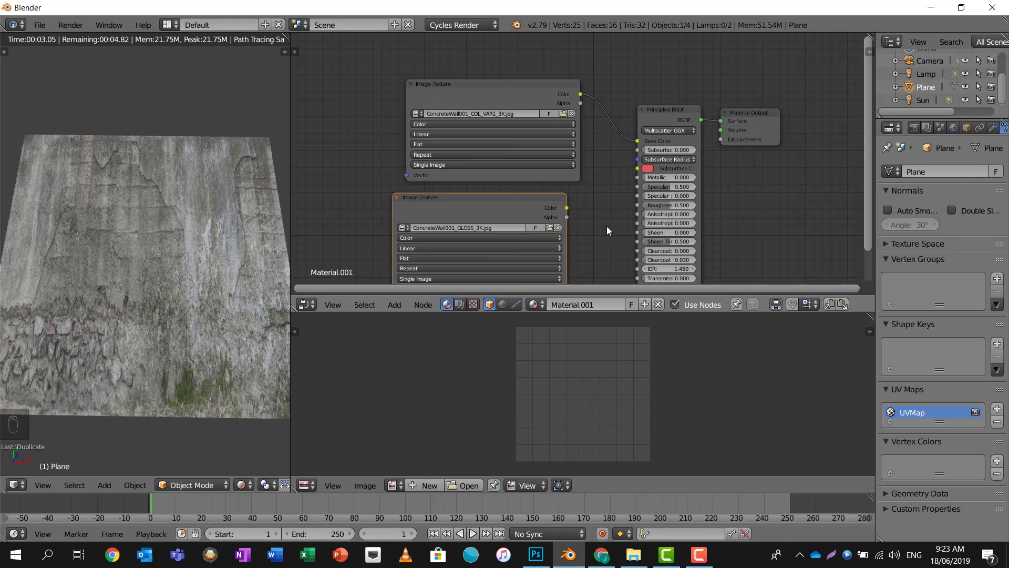
Step: Add an Invert node beside the gloss texture's Color output
{"action": "key", "text": "shift+a"}
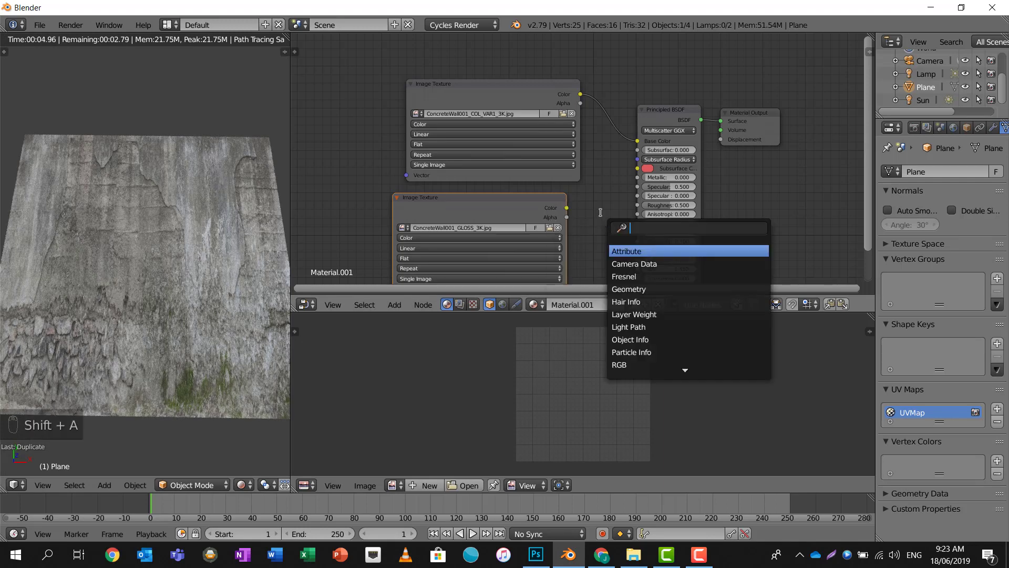
{"action": "type", "text": "inver"}
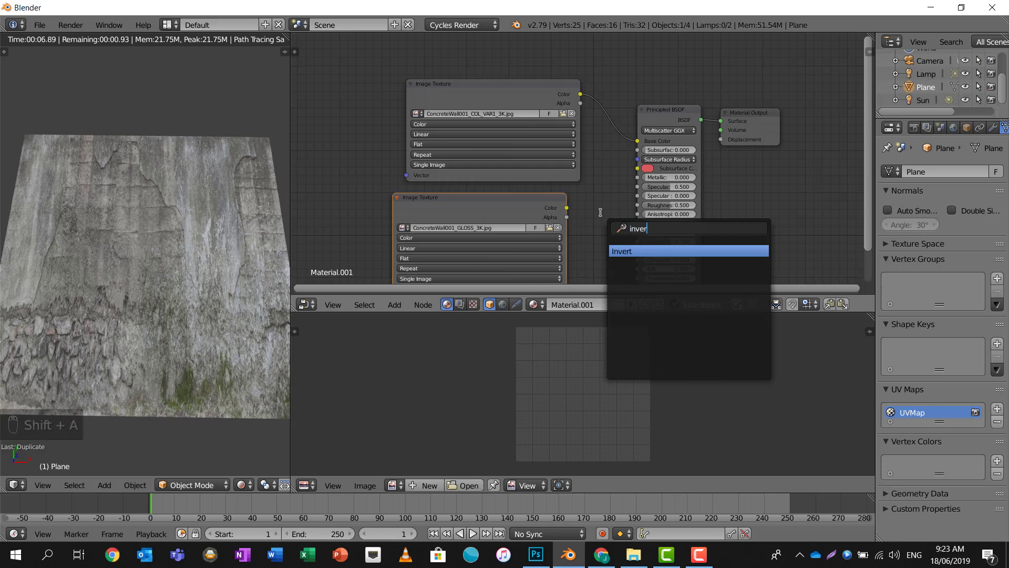
{"action": "left_click", "coordinate": [625, 251]}
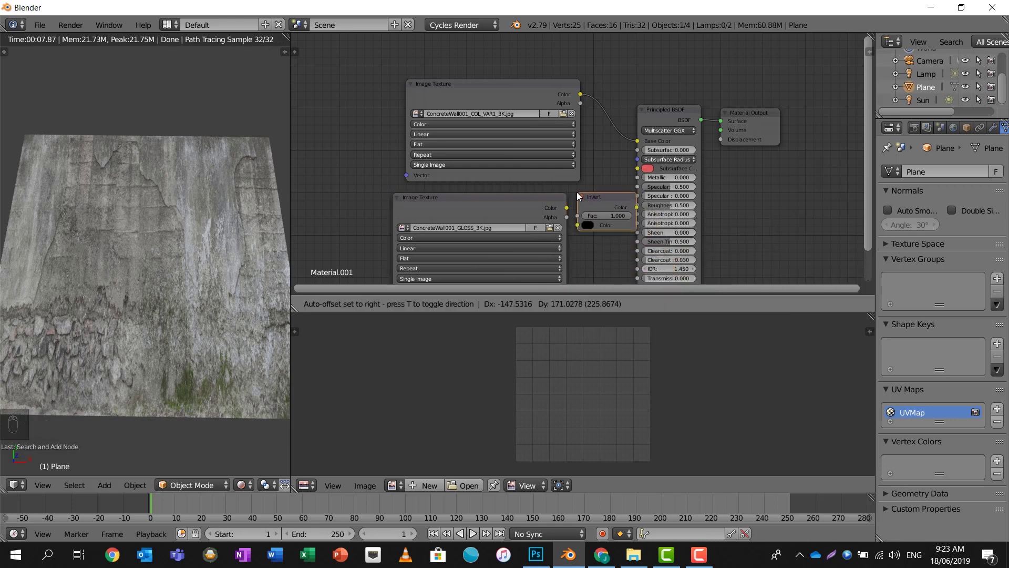
{"action": "left_click", "coordinate": [574, 193]}
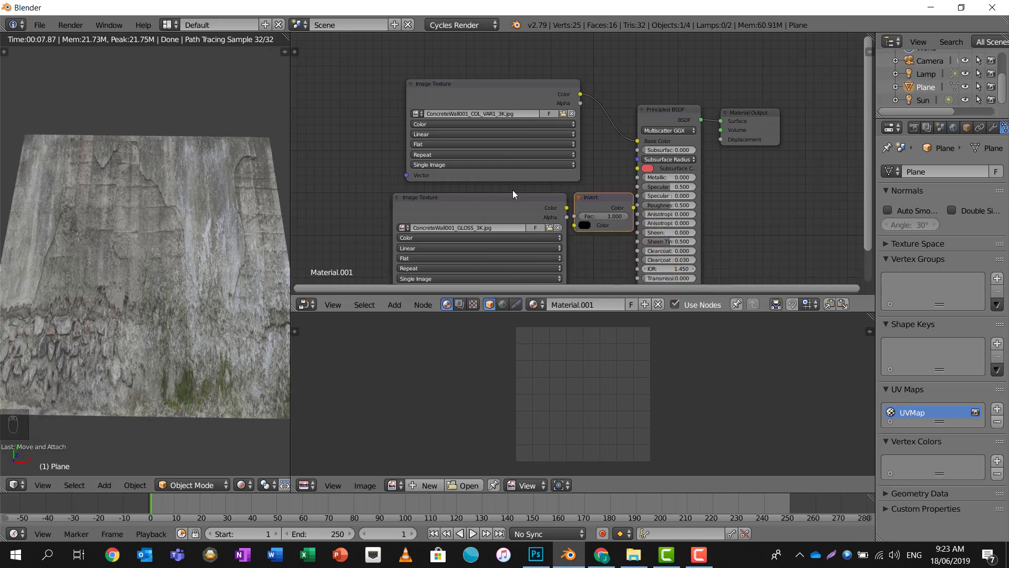
Step: Move the Principled BSDF and Material Output nodes together away from the texture nodes to make room
{"action": "right_click", "coordinate": [657, 111]}
{"action": "right_click", "coordinate": [741, 115], "text": "shift"}
{"action": "key", "text": "g"}
{"action": "left_click", "coordinate": [825, 112]}
Step: Reposition the Invert node and wire it between the gloss texture's Color output and the Principled BSDF's Roughness input
{"action": "right_click", "coordinate": [601, 210]}
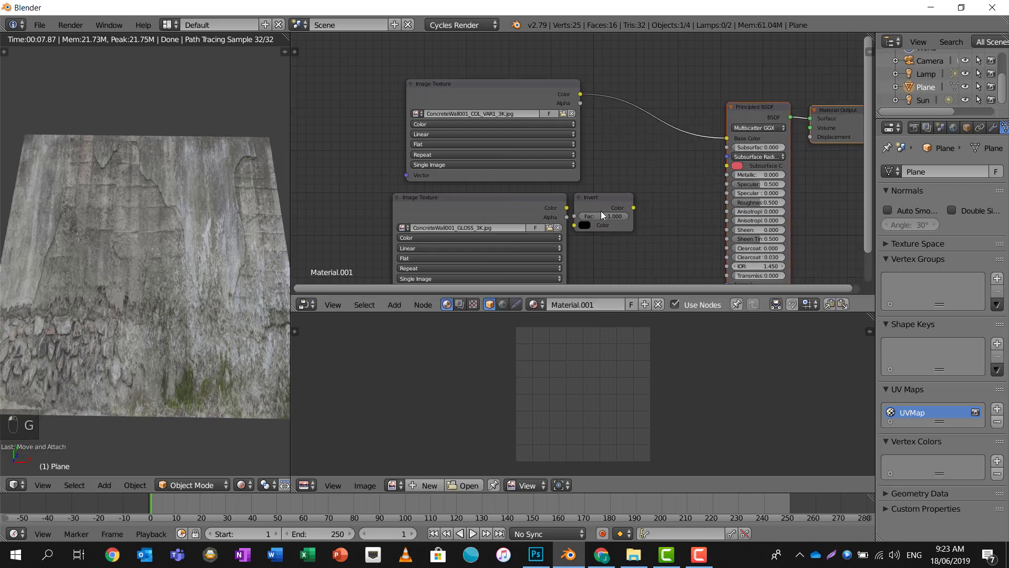
{"action": "key", "text": "g"}
{"action": "left_click", "coordinate": [579, 204]}
{"action": "left_click_drag", "start_coordinate": [569, 208], "coordinate": [601, 219]}
{"action": "left_click_drag", "start_coordinate": [661, 201], "coordinate": [728, 202]}
Step: Duplicate the gloss texture node below the original and set the colour space of both nodes to Non-Color Data
{"action": "middle_click_drag", "start_coordinate": [695, 214], "coordinate": [698, 115]}
{"action": "key", "text": "shift+d"}
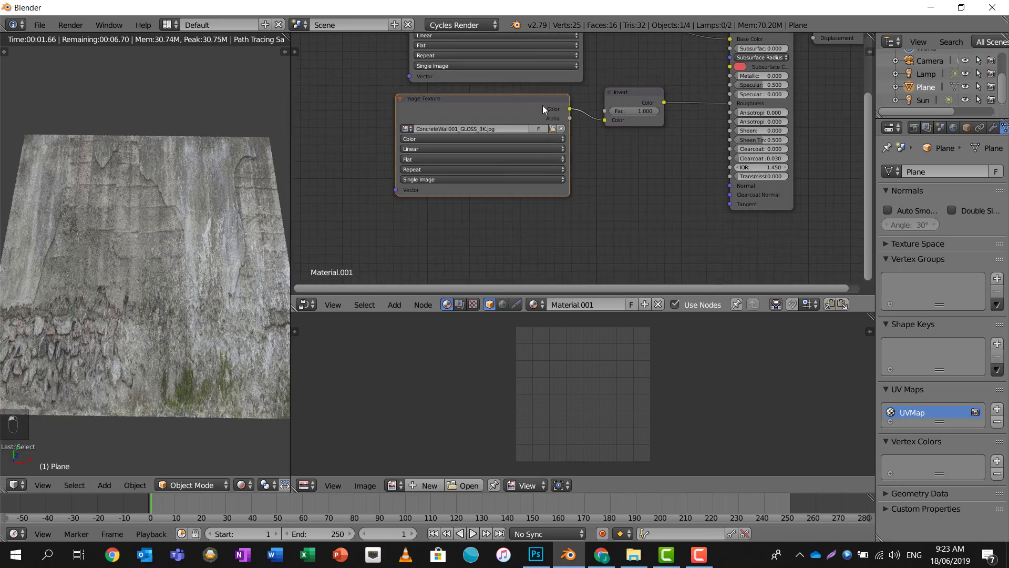
{"action": "left_click", "coordinate": [546, 246]}
{"action": "left_click", "coordinate": [458, 140]}
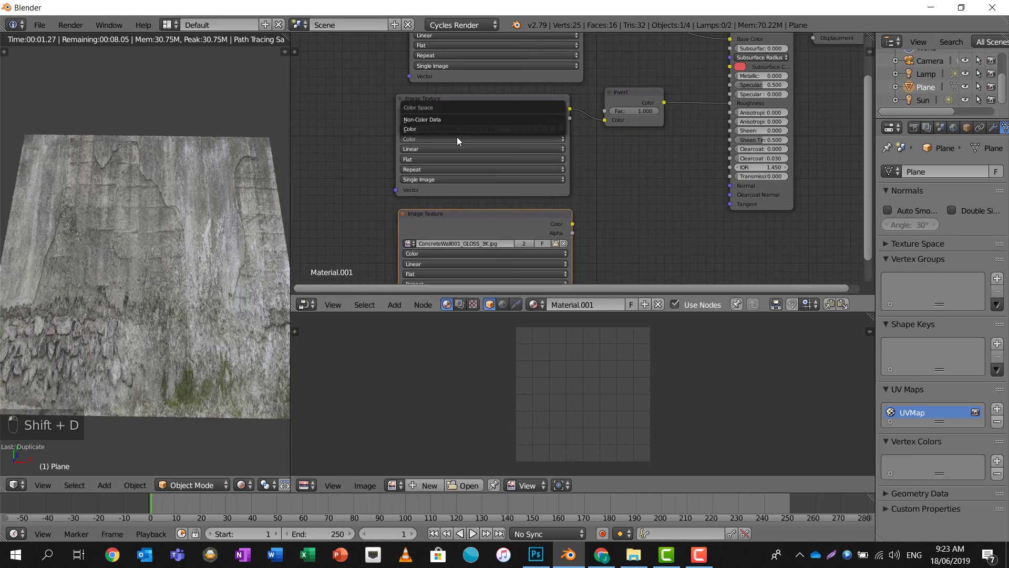
{"action": "left_click", "coordinate": [444, 120]}
{"action": "left_click", "coordinate": [440, 253]}
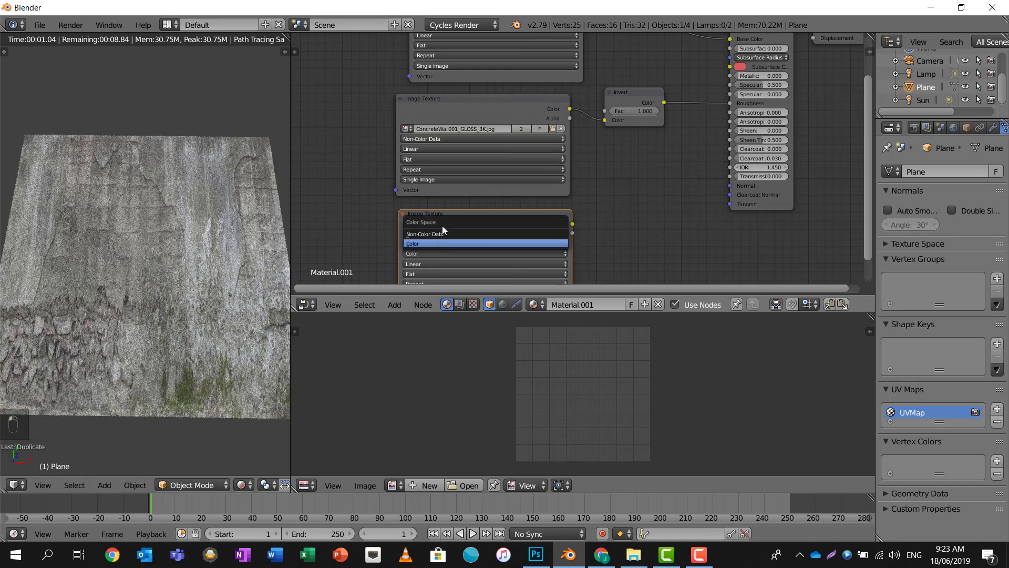
{"action": "left_click", "coordinate": [439, 235]}
Step: Load ConcreteWall001_NRM_3K.jpg into the duplicated image texture node below the gloss texture
{"action": "middle_click_drag", "start_coordinate": [522, 184], "coordinate": [537, 129]}
{"action": "scroll", "coordinate": [552, 158], "scroll_direction": "down", "scroll_amount": 1}
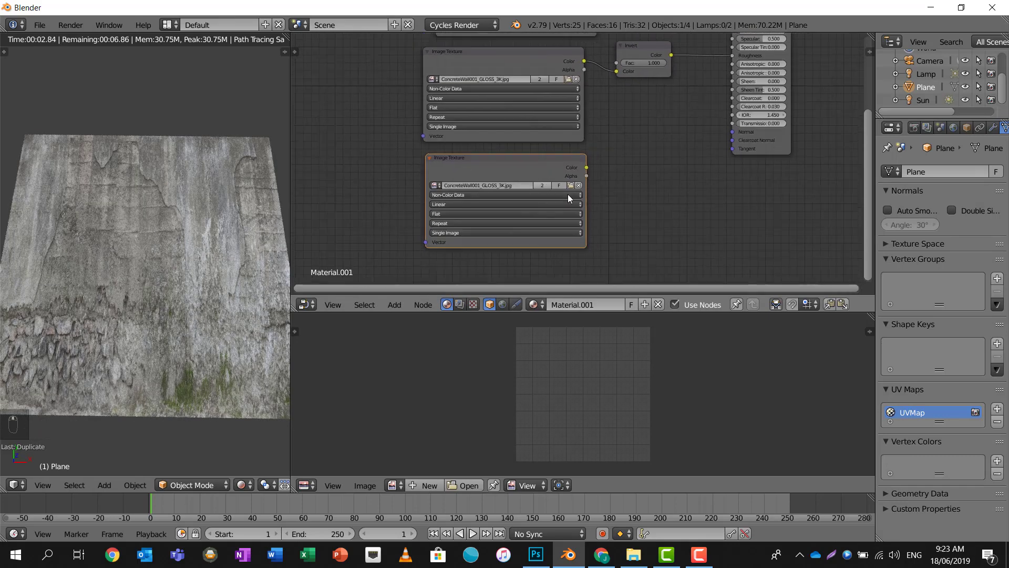
{"action": "left_click", "coordinate": [569, 185]}
{"action": "left_click", "coordinate": [244, 151]}
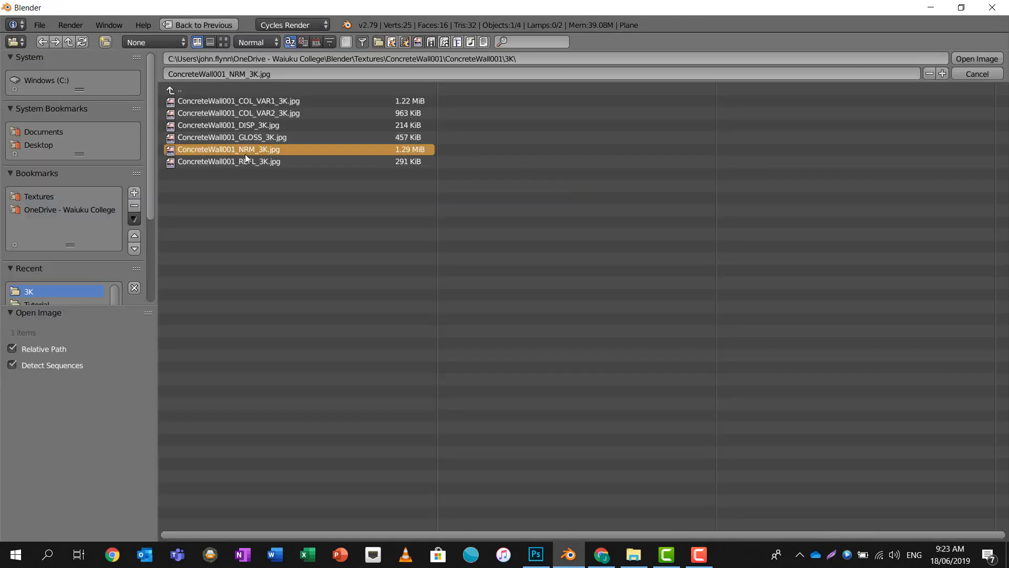
{"action": "left_click", "coordinate": [955, 58]}
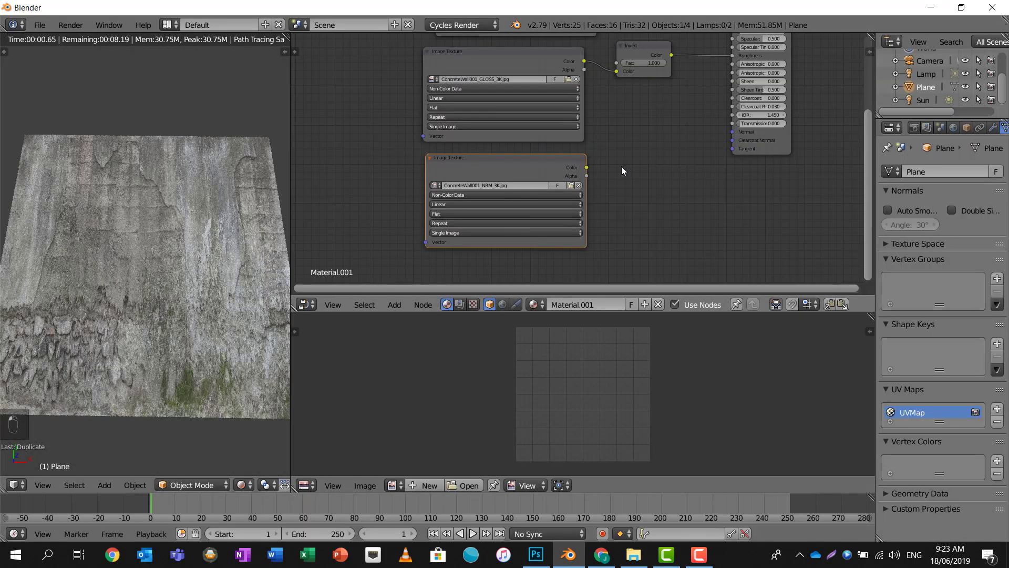
Step: Add a Normal Map node and wire it between the NRM texture's Color output and the Principled BSDF's Normal input
{"action": "key", "text": "shift+a"}
{"action": "left_click", "coordinate": [620, 166]}
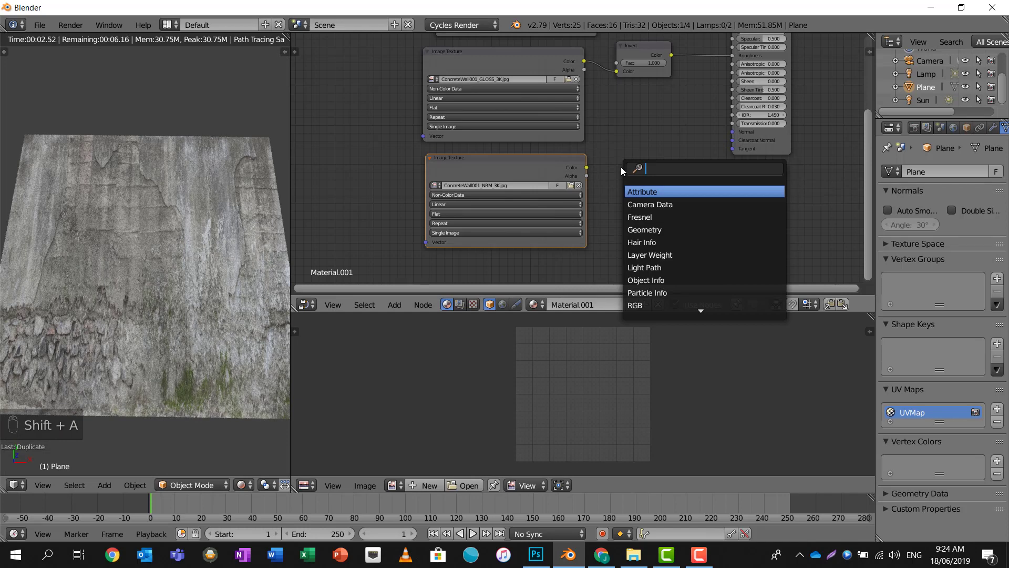
{"action": "type", "text": "norm"}
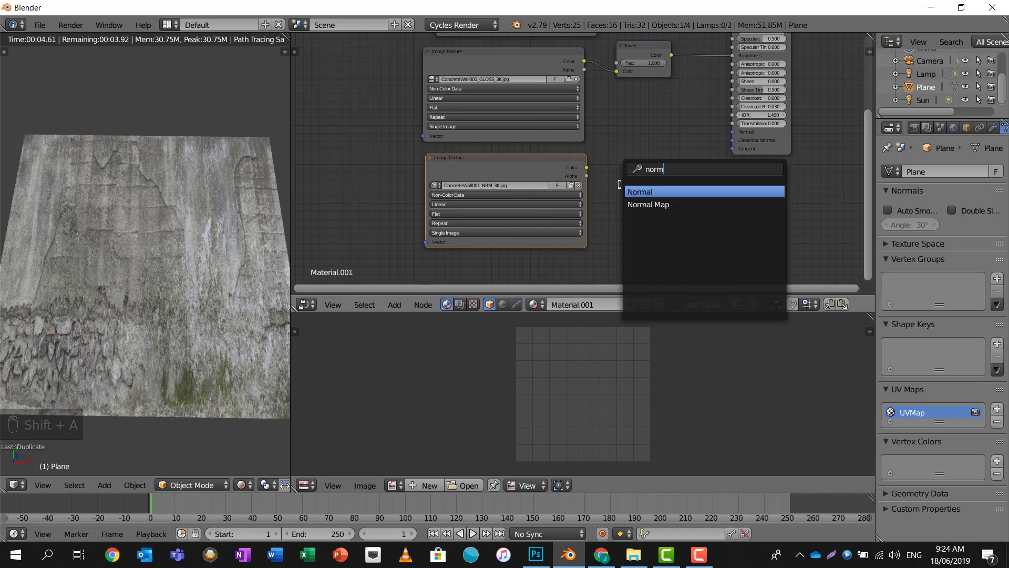
{"action": "left_click", "coordinate": [661, 204]}
{"action": "left_click", "coordinate": [607, 156]}
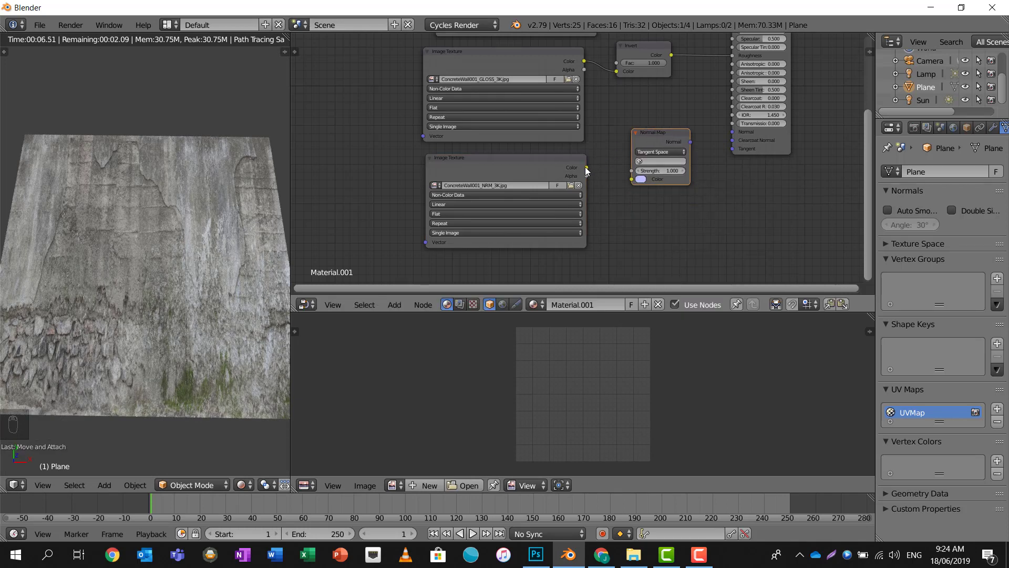
{"action": "left_click_drag", "start_coordinate": [586, 168], "coordinate": [633, 180]}
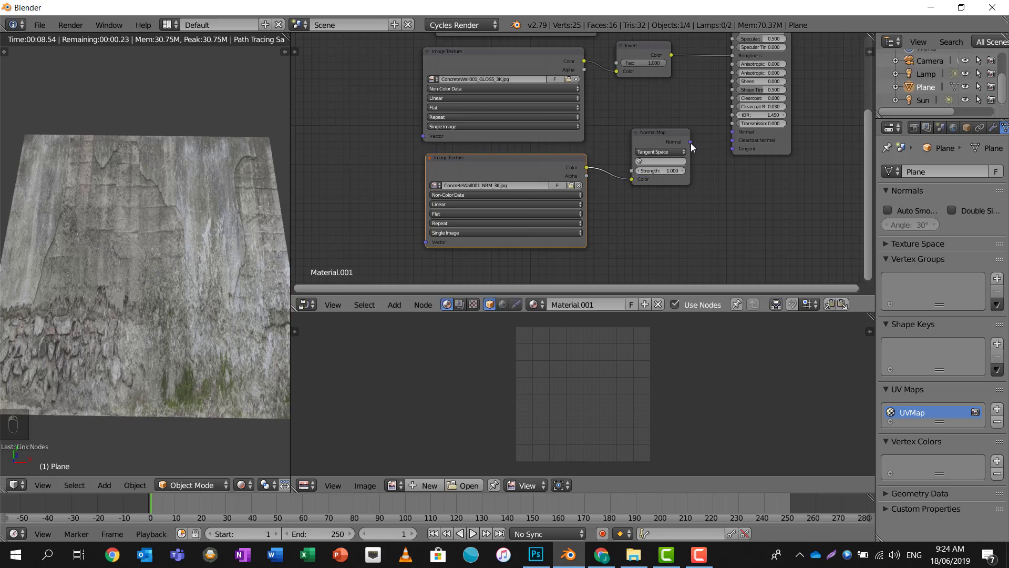
{"action": "left_click_drag", "start_coordinate": [691, 143], "coordinate": [736, 132]}
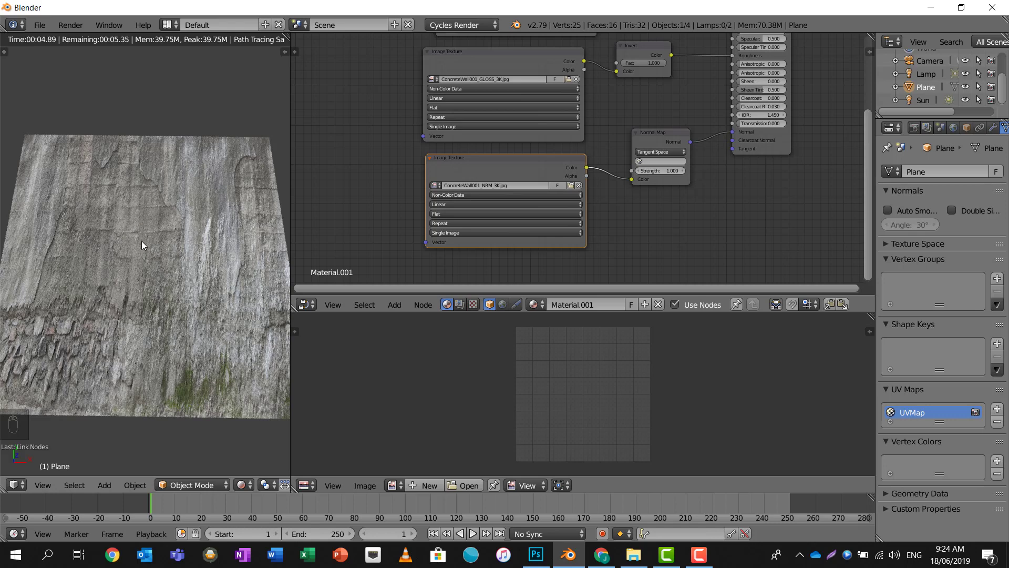
Step: Move the Material Output node farther up and away from the Principled BSDF to make room between them
{"action": "scroll", "coordinate": [551, 178], "scroll_direction": "up", "scroll_amount": 3}
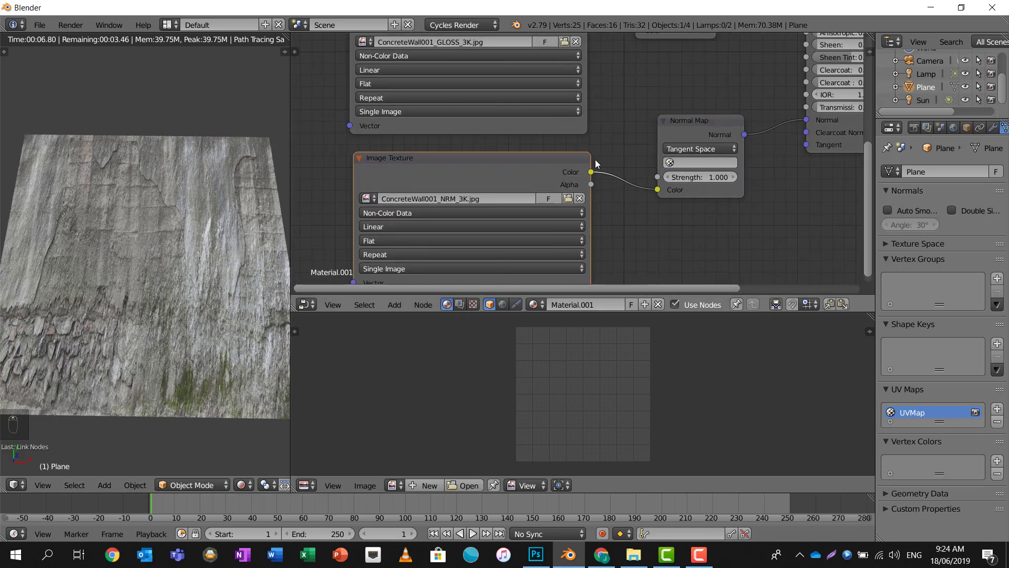
{"action": "scroll", "coordinate": [597, 166], "scroll_direction": "down", "scroll_amount": 4}
{"action": "scroll", "coordinate": [596, 164], "scroll_direction": "down", "scroll_amount": 2}
{"action": "middle_click_drag", "start_coordinate": [665, 109], "coordinate": [563, 218]}
{"action": "scroll", "coordinate": [617, 145], "scroll_direction": "down", "scroll_amount": 3}
{"action": "scroll", "coordinate": [615, 147], "scroll_direction": "up", "scroll_amount": 1}
{"action": "left_click", "coordinate": [658, 155]}
{"action": "key", "text": "g"}
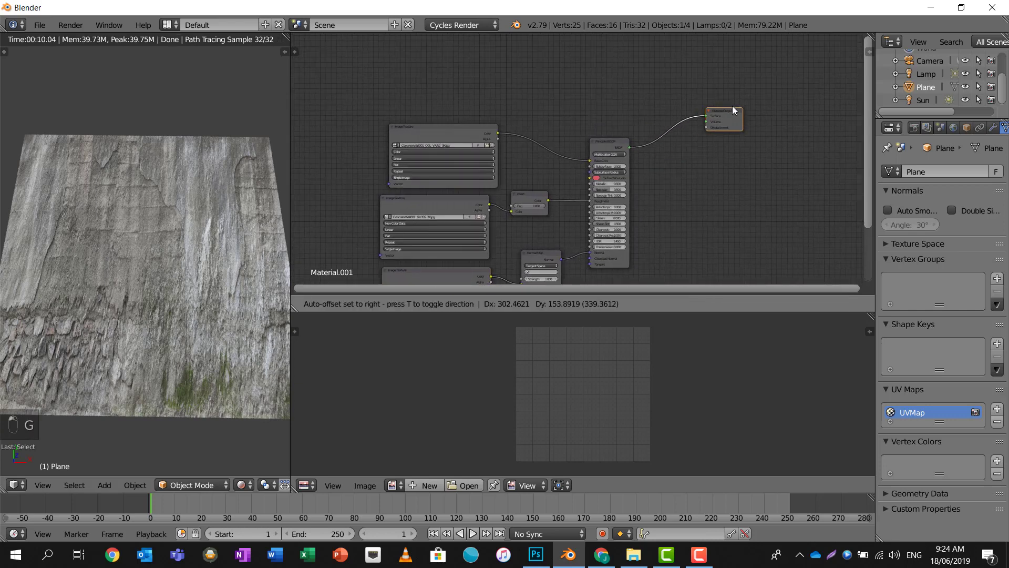
{"action": "left_click", "coordinate": [765, 79]}
{"action": "middle_click_drag", "start_coordinate": [765, 78], "coordinate": [735, 138]}
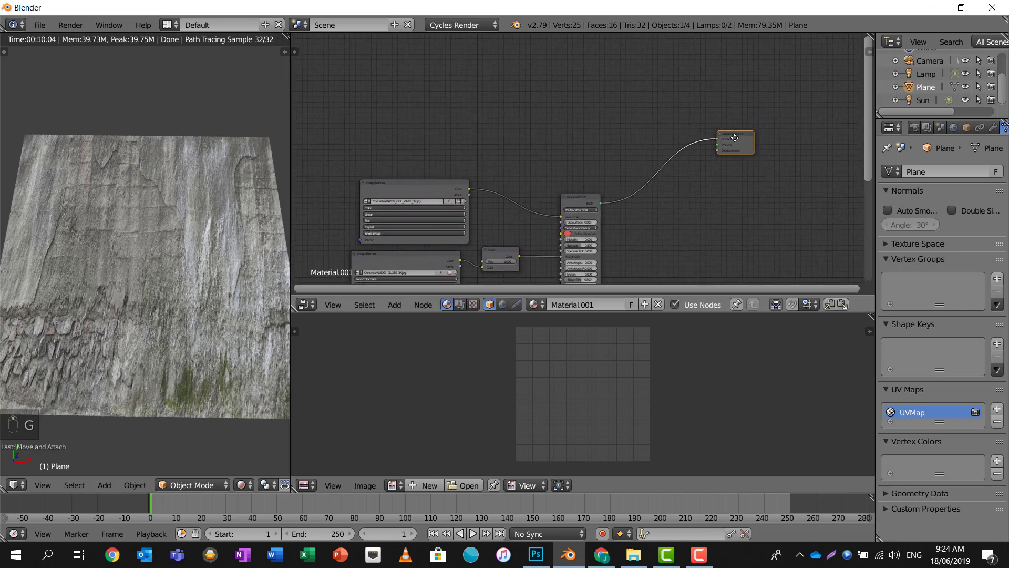
Step: Insert a Mix Shader node into the link between the Principled BSDF and the Material Output
{"action": "key", "text": "shift+a"}
{"action": "left_click", "coordinate": [664, 166]}
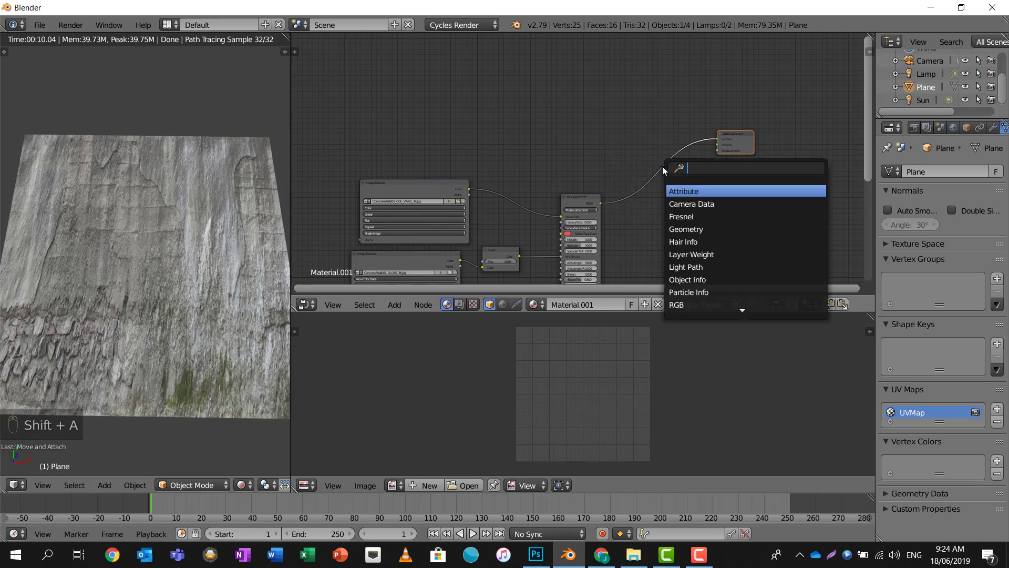
{"action": "type", "text": "mix"}
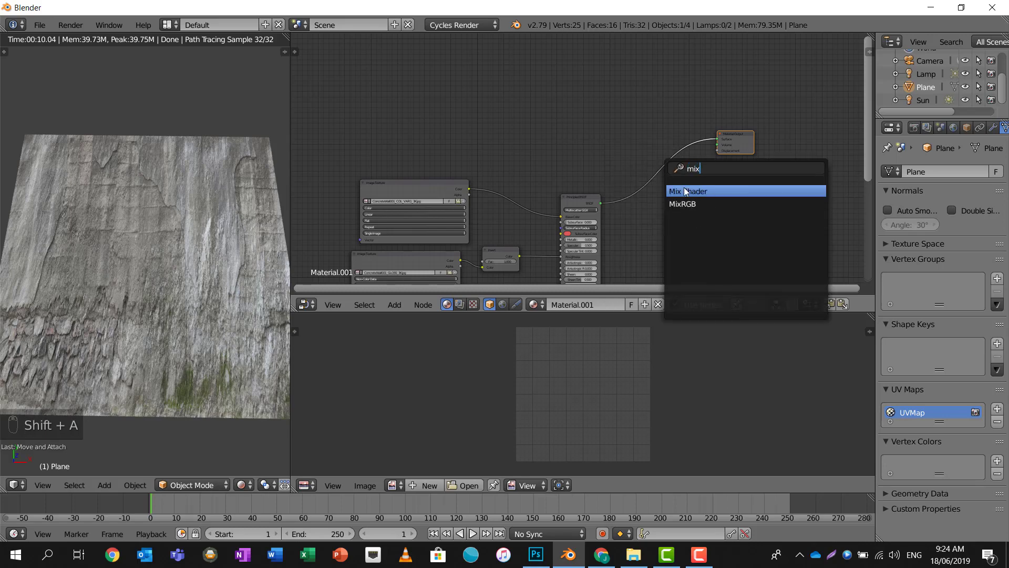
{"action": "left_click", "coordinate": [683, 188]}
{"action": "left_click", "coordinate": [660, 143]}
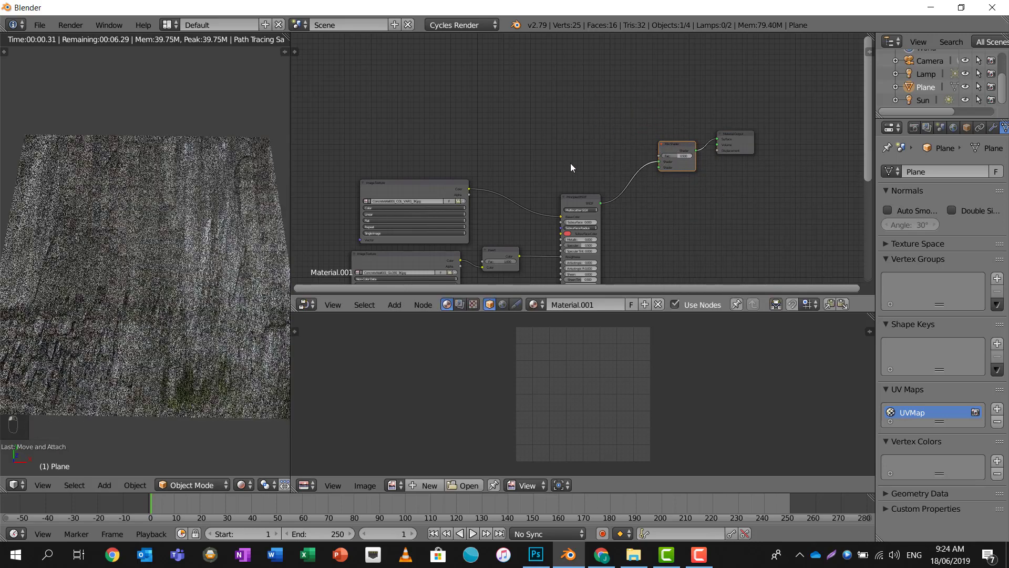
Step: Duplicate the colour image texture node and place the copy above the original
{"action": "left_click", "coordinate": [430, 185]}
{"action": "key", "text": "shift+d"}
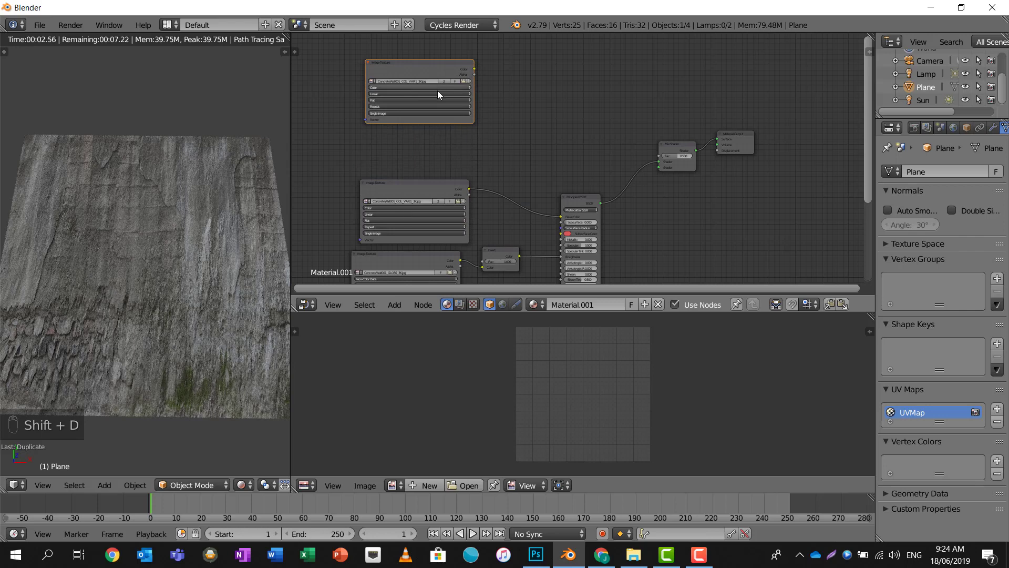
{"action": "scroll", "coordinate": [438, 92], "scroll_direction": "up", "scroll_amount": 5}
{"action": "middle_click_drag", "start_coordinate": [438, 92], "coordinate": [569, 182]}
{"action": "scroll", "coordinate": [569, 182], "scroll_direction": "down", "scroll_amount": 1}
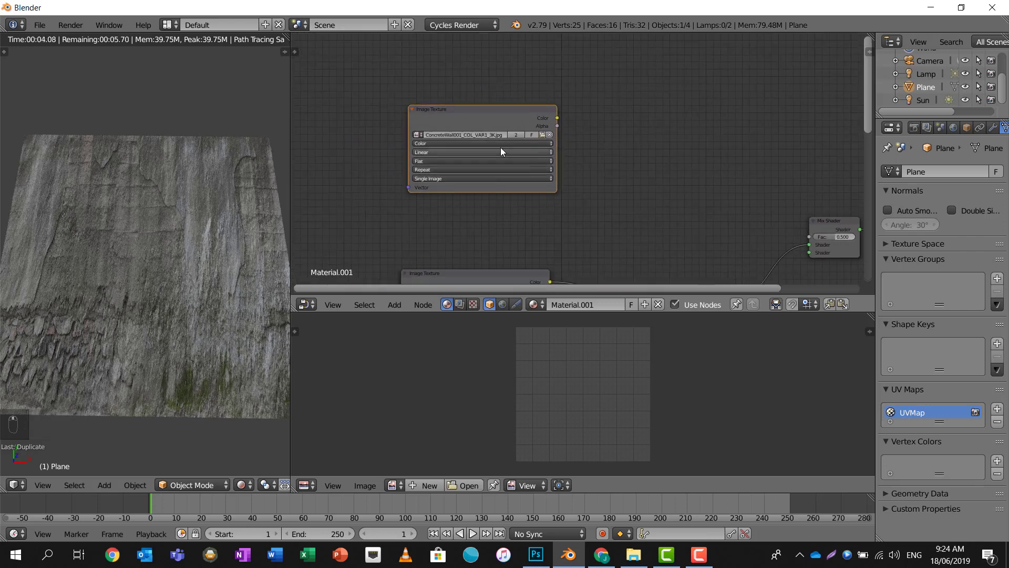
Step: Load transparent layer OVERLAY.png from the desktop's Tutorial folder into the duplicated colour texture node
{"action": "left_click", "coordinate": [541, 135]}
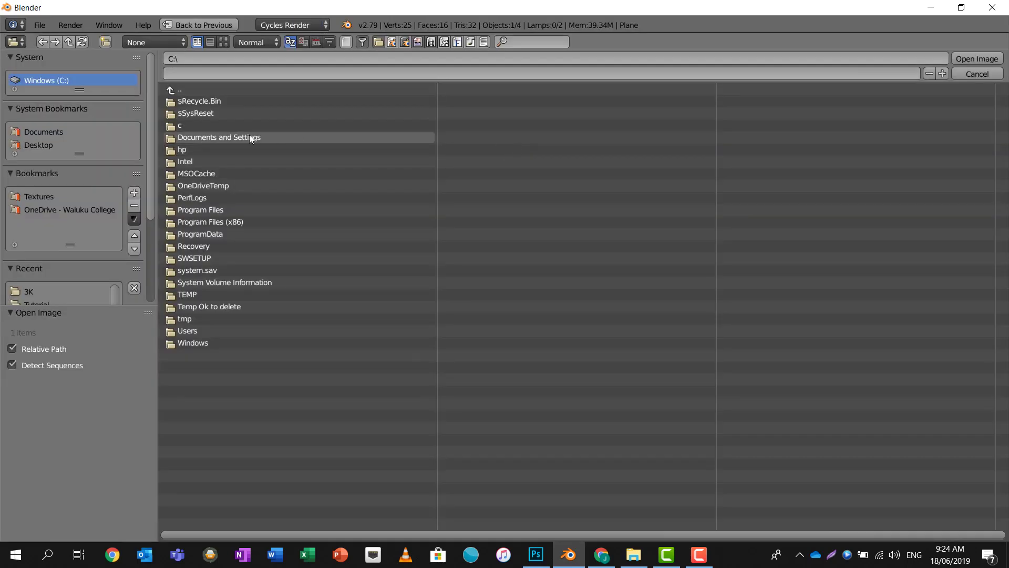
{"action": "left_click", "coordinate": [53, 146]}
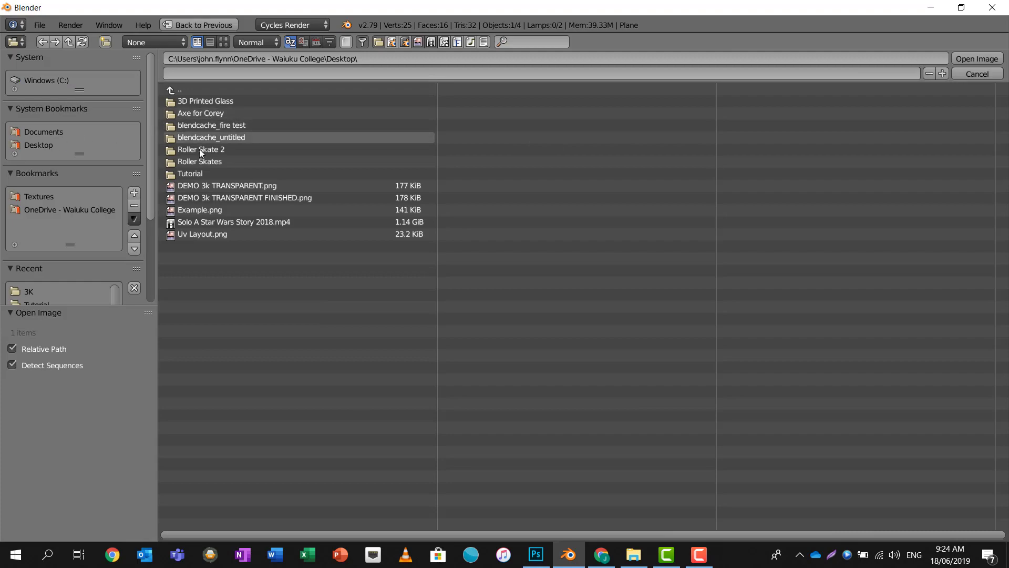
{"action": "left_click", "coordinate": [197, 174]}
{"action": "left_click", "coordinate": [227, 103]}
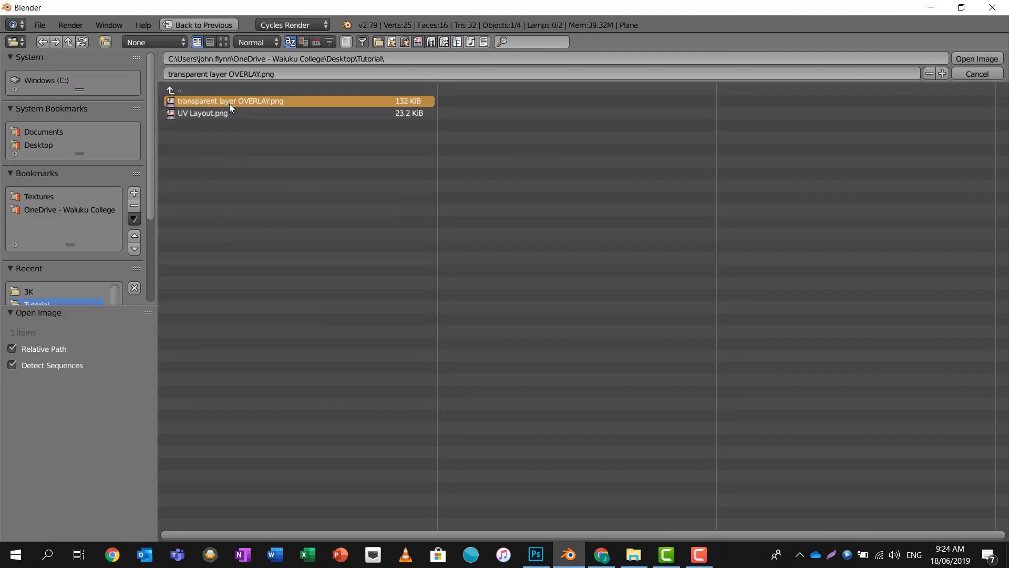
{"action": "left_click", "coordinate": [973, 60]}
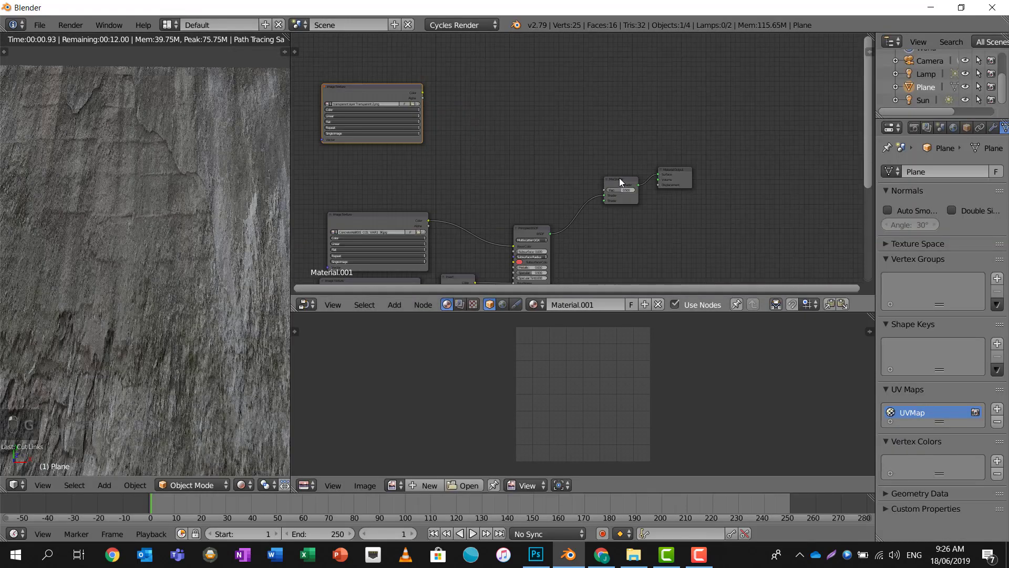
Step: Duplicate the Principled BSDF and place the copy above the original, beside the overlay texture node
{"action": "left_click", "coordinate": [528, 228]}
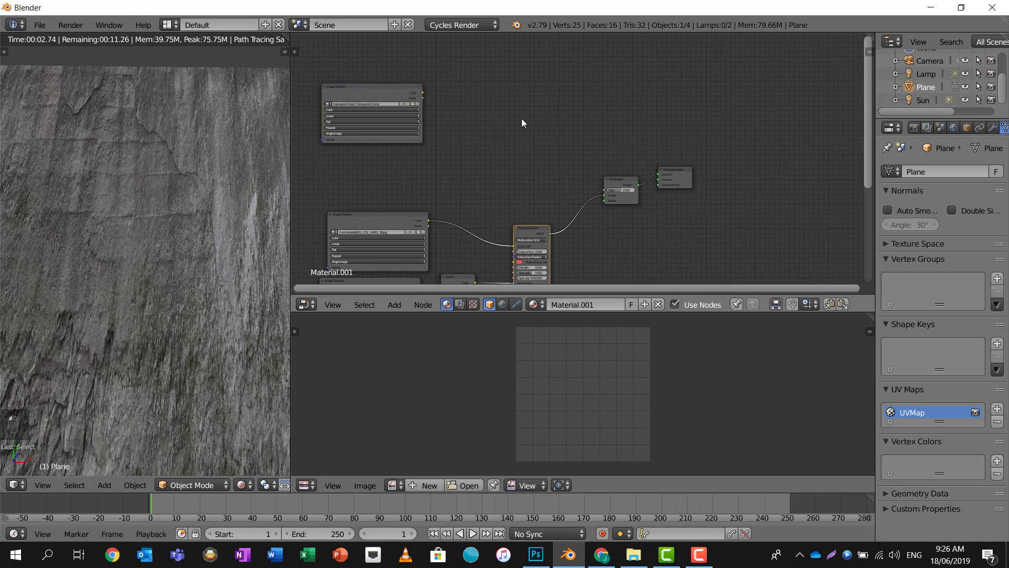
{"action": "key", "text": "shift+d"}
{"action": "left_click", "coordinate": [517, 213]}
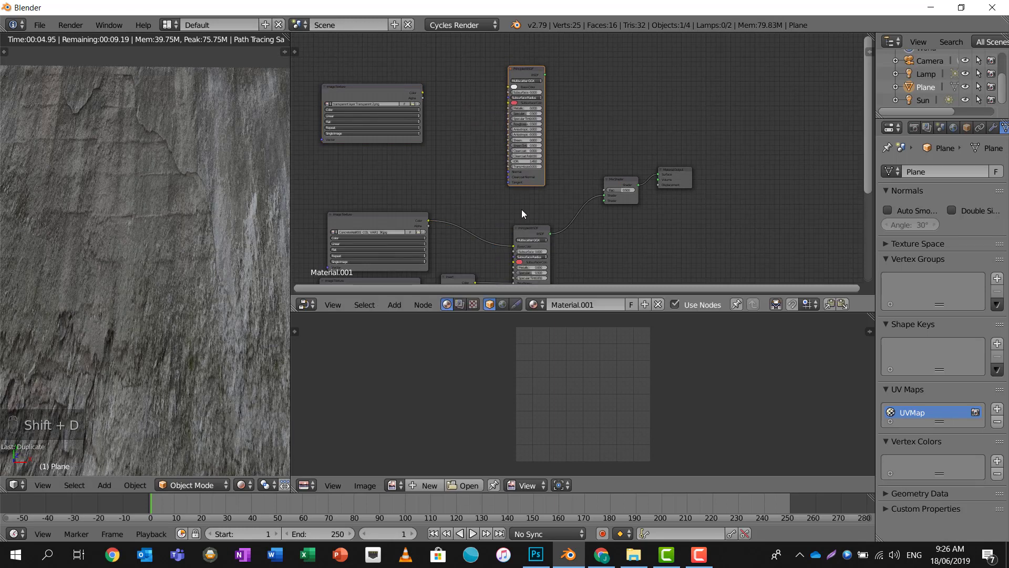
Step: Wire the overlay texture's Color through the upper Principled BSDF's Base Color into the Mix Shader's second Shader input, and its Alpha into Fac
{"action": "scroll", "coordinate": [444, 93], "scroll_direction": "up", "scroll_amount": 2}
{"action": "scroll", "coordinate": [445, 93], "scroll_direction": "down", "scroll_amount": 3}
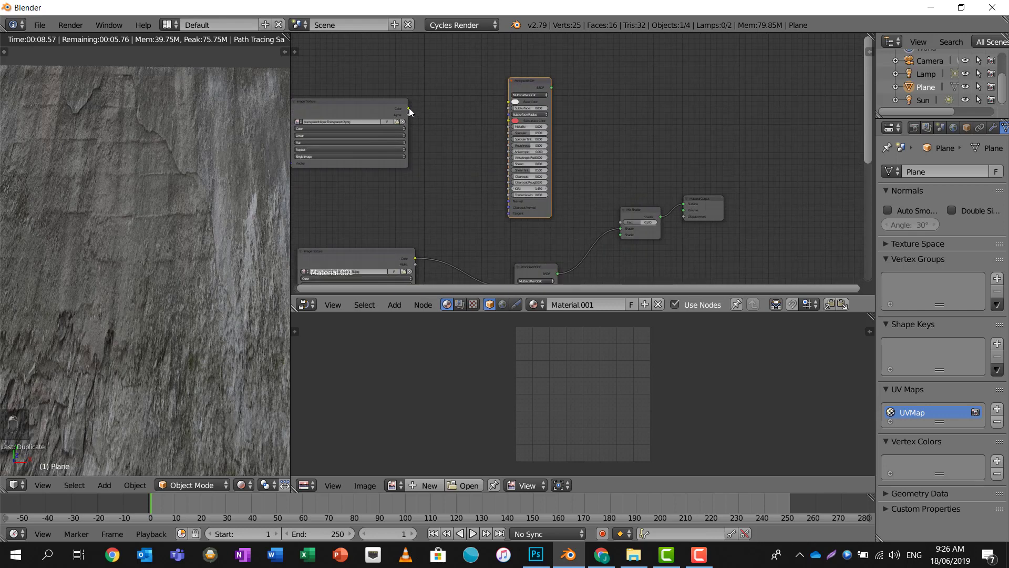
{"action": "left_click_drag", "start_coordinate": [409, 109], "coordinate": [622, 233]}
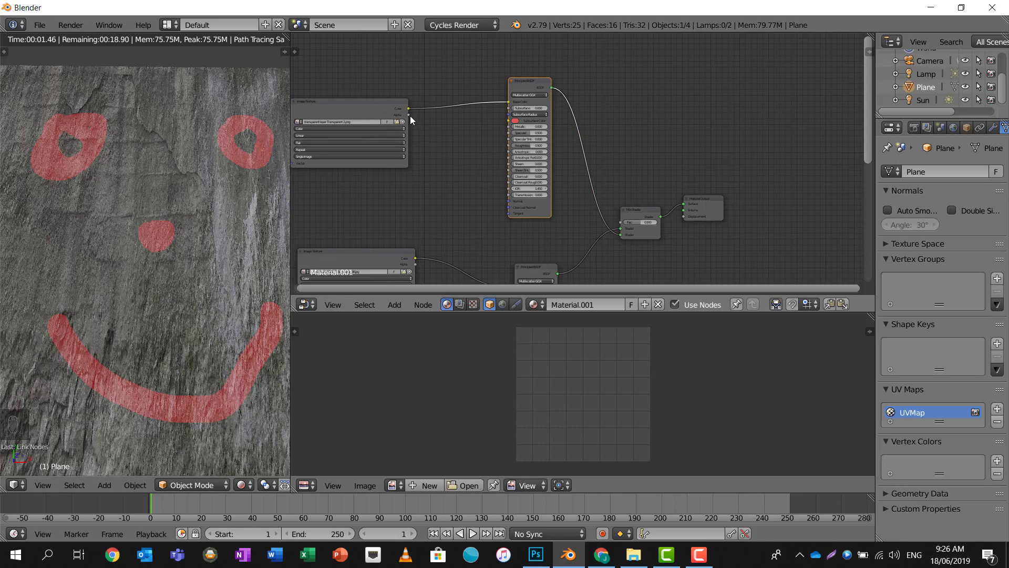
{"action": "left_click_drag", "start_coordinate": [409, 115], "coordinate": [624, 223]}
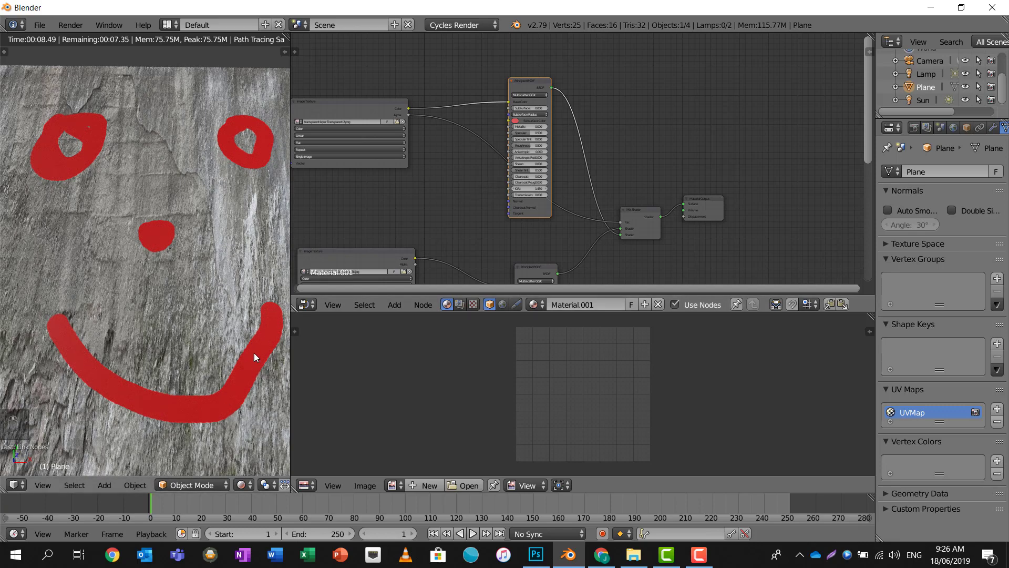
Step: Enlarge the node editor downward over the image editor so more of the material's node tree fits
{"action": "middle_click_drag", "start_coordinate": [254, 352], "coordinate": [145, 404]}
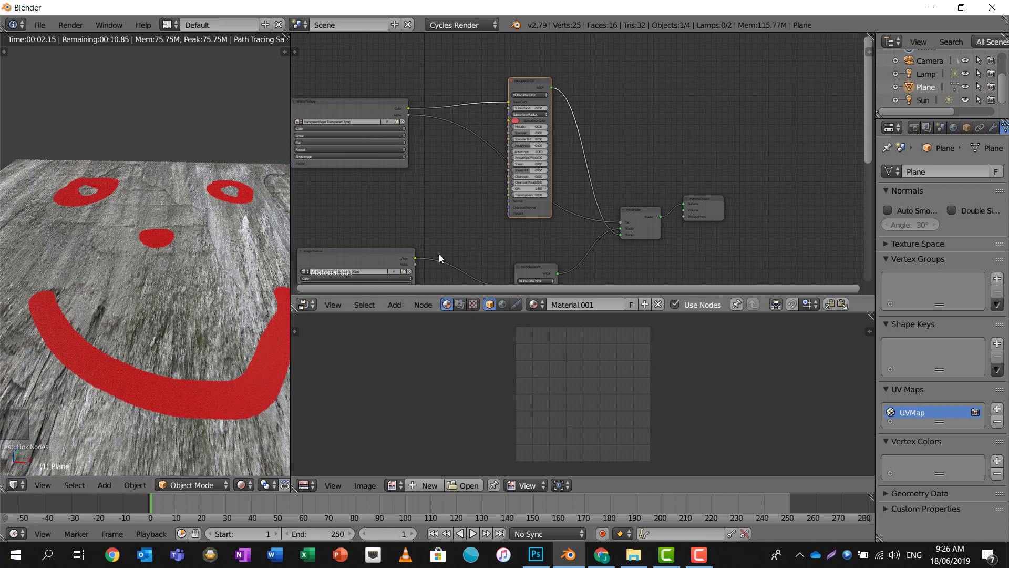
{"action": "middle_click_drag", "start_coordinate": [437, 205], "coordinate": [543, 60]}
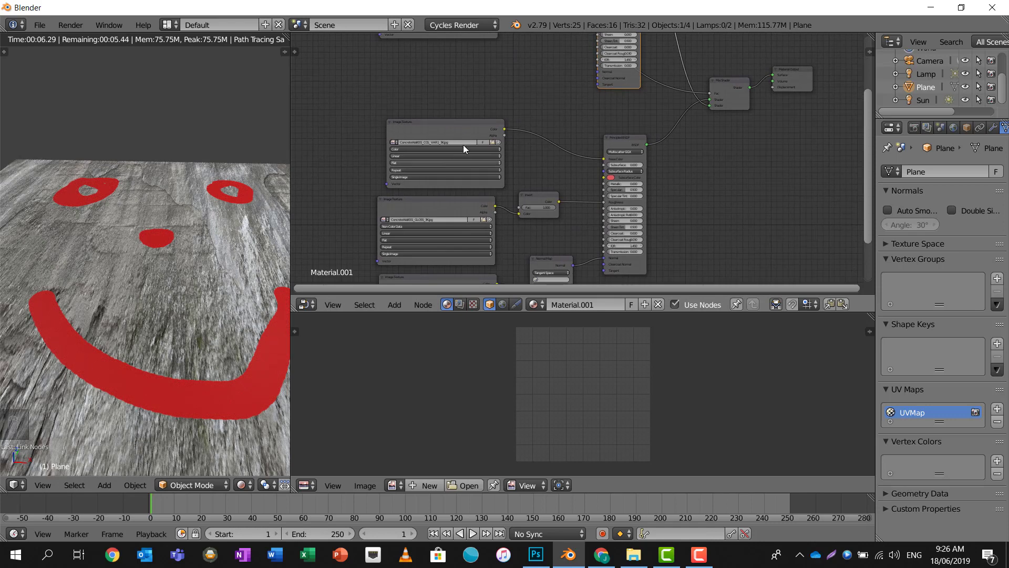
{"action": "scroll", "coordinate": [476, 218], "scroll_direction": "up", "scroll_amount": 1}
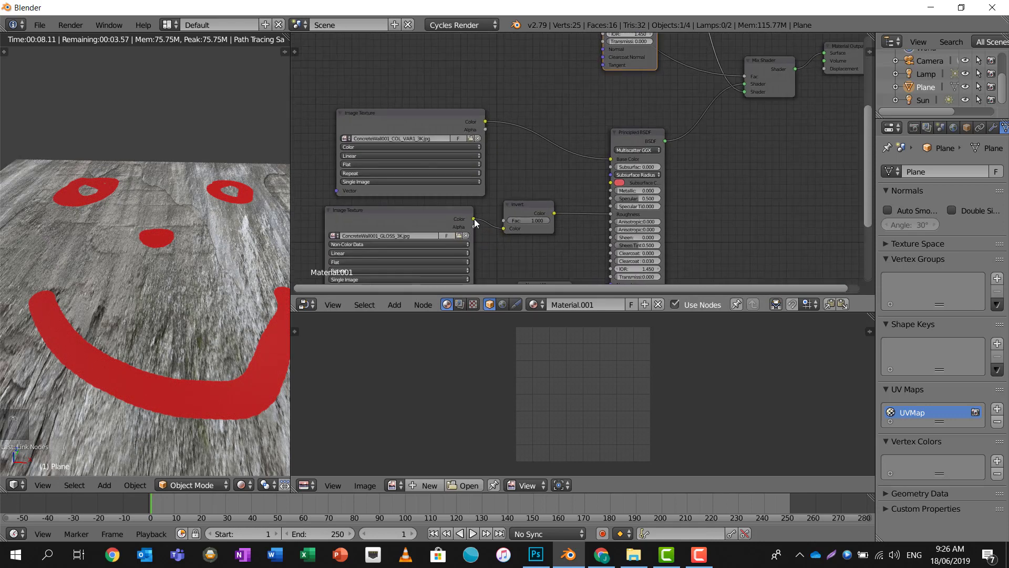
{"action": "middle_click_drag", "start_coordinate": [491, 151], "coordinate": [469, 202]}
{"action": "middle_click_drag", "start_coordinate": [540, 159], "coordinate": [526, 173]}
{"action": "scroll", "coordinate": [536, 187], "scroll_direction": "down", "scroll_amount": 3}
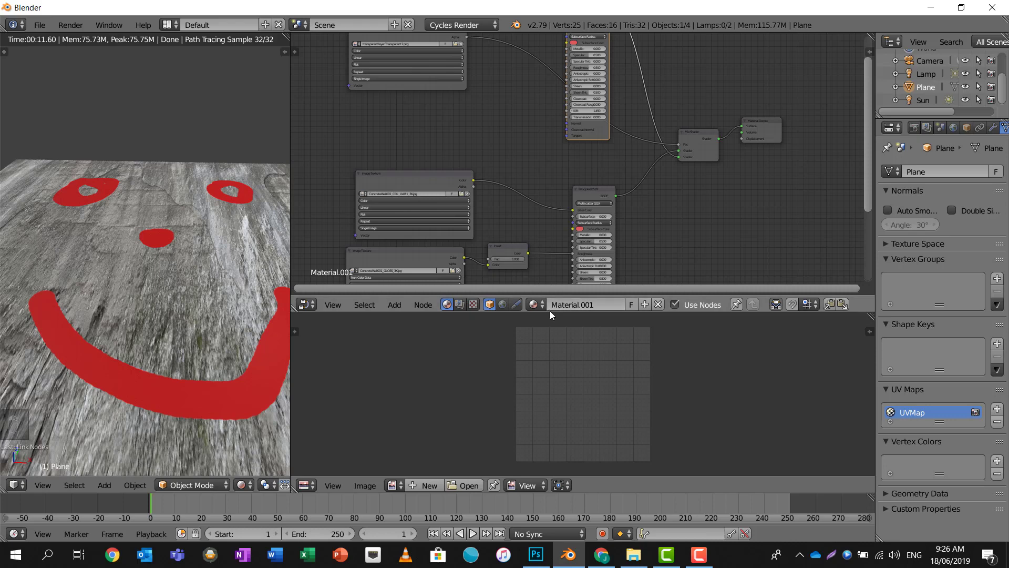
{"action": "left_click_drag", "start_coordinate": [550, 311], "coordinate": [550, 451]}
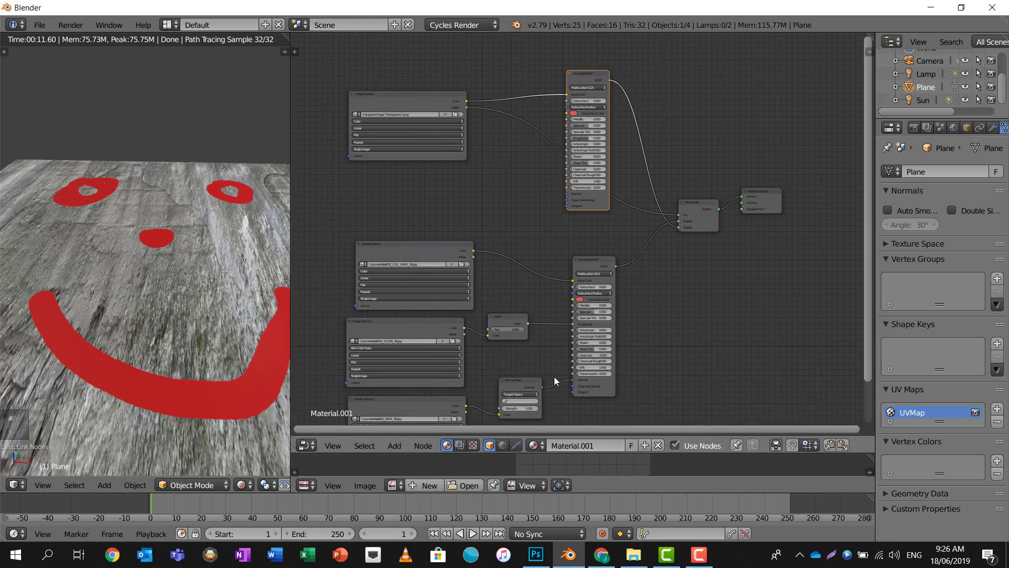
Step: Wire the Invert node's Color to the overlay Principled BSDF's Roughness and the Normal Map's output to its Normal input
{"action": "scroll", "coordinate": [548, 327], "scroll_direction": "up", "scroll_amount": 1}
{"action": "scroll", "coordinate": [519, 360], "scroll_direction": "down", "scroll_amount": 2}
{"action": "scroll", "coordinate": [518, 348], "scroll_direction": "up", "scroll_amount": 2}
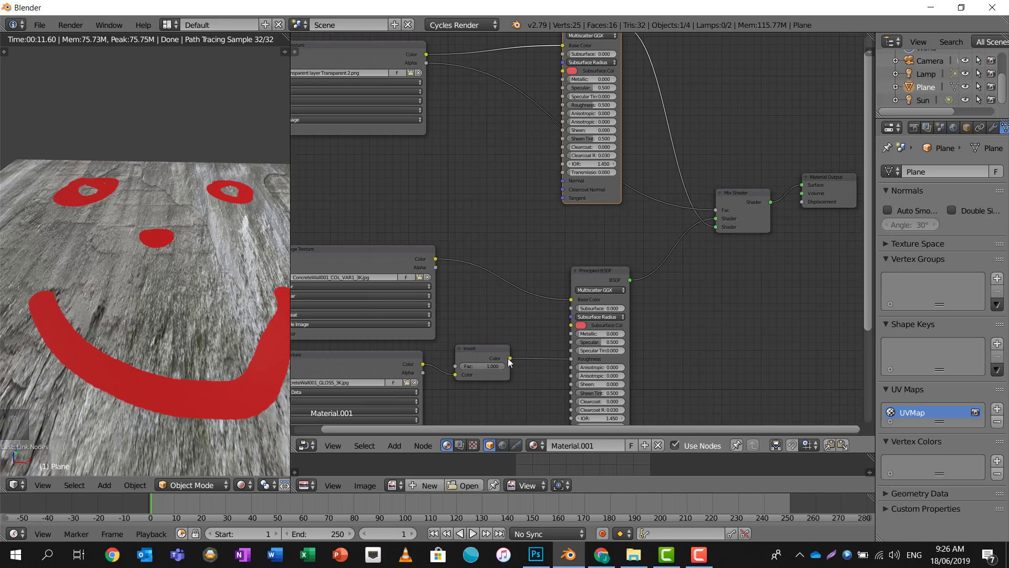
{"action": "left_click_drag", "start_coordinate": [509, 359], "coordinate": [560, 106]}
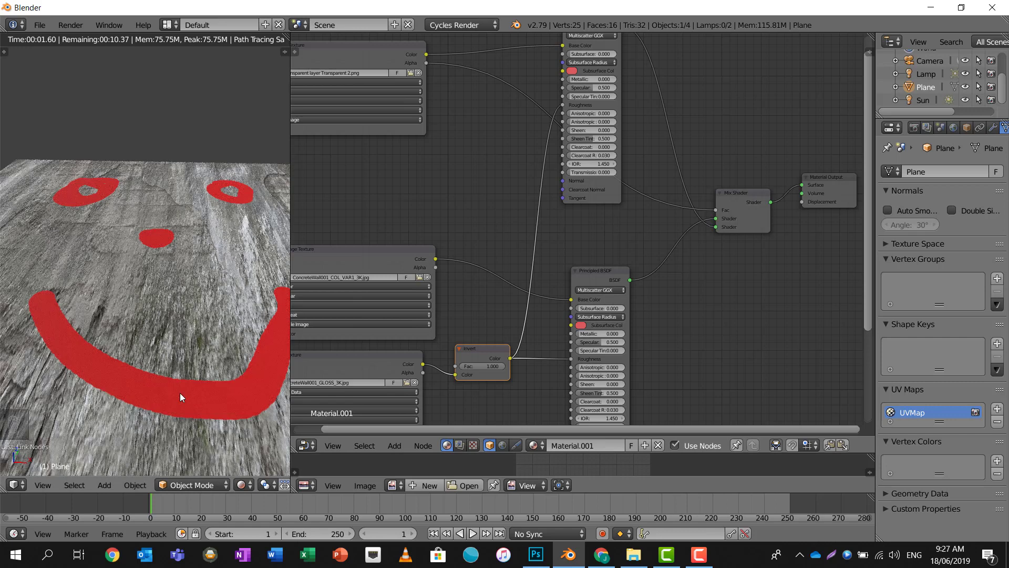
{"action": "middle_click_drag", "start_coordinate": [567, 336], "coordinate": [545, 234]}
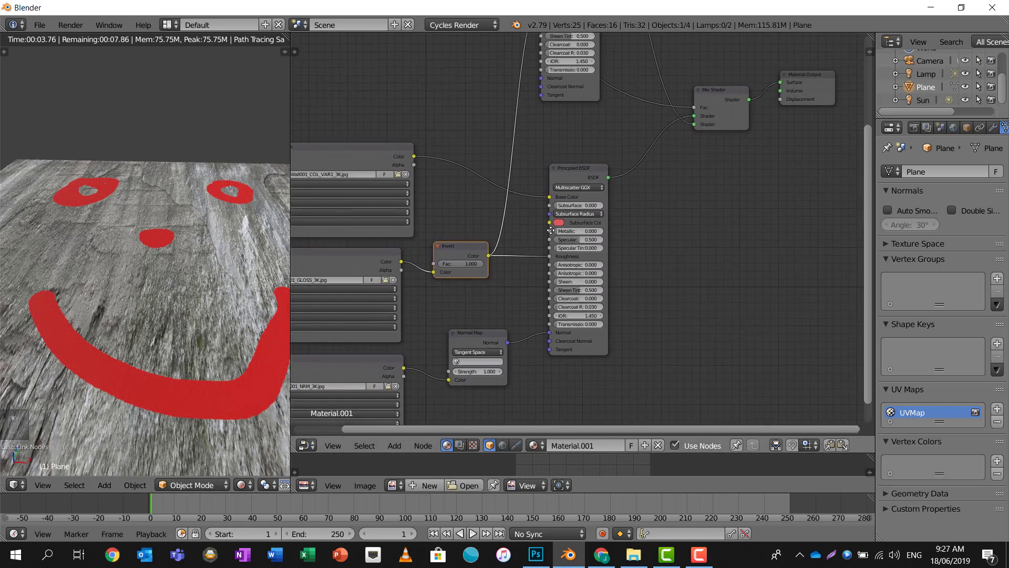
{"action": "left_click_drag", "start_coordinate": [510, 342], "coordinate": [541, 78]}
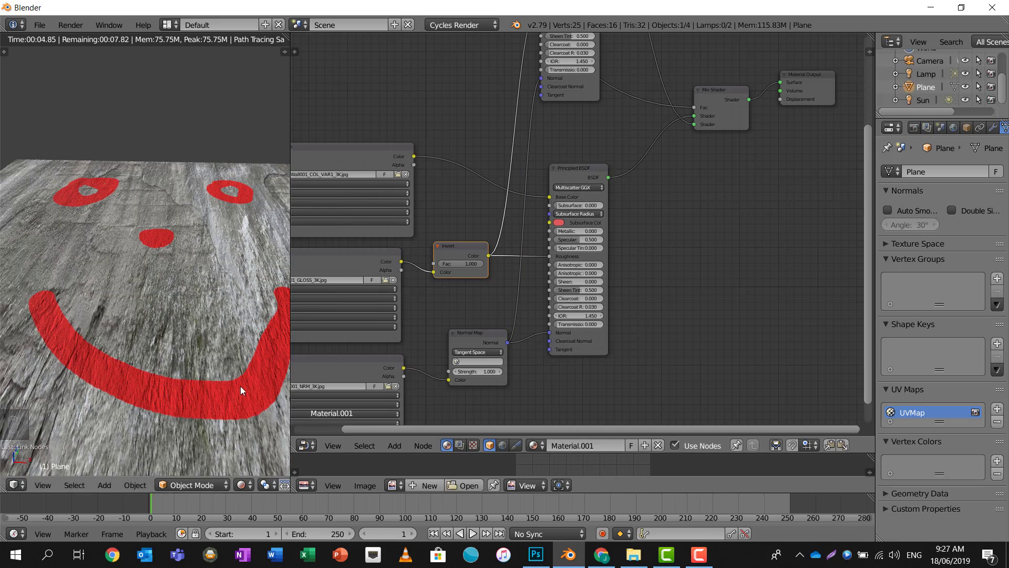
{"action": "middle_click_drag", "start_coordinate": [204, 307], "coordinate": [220, 332]}
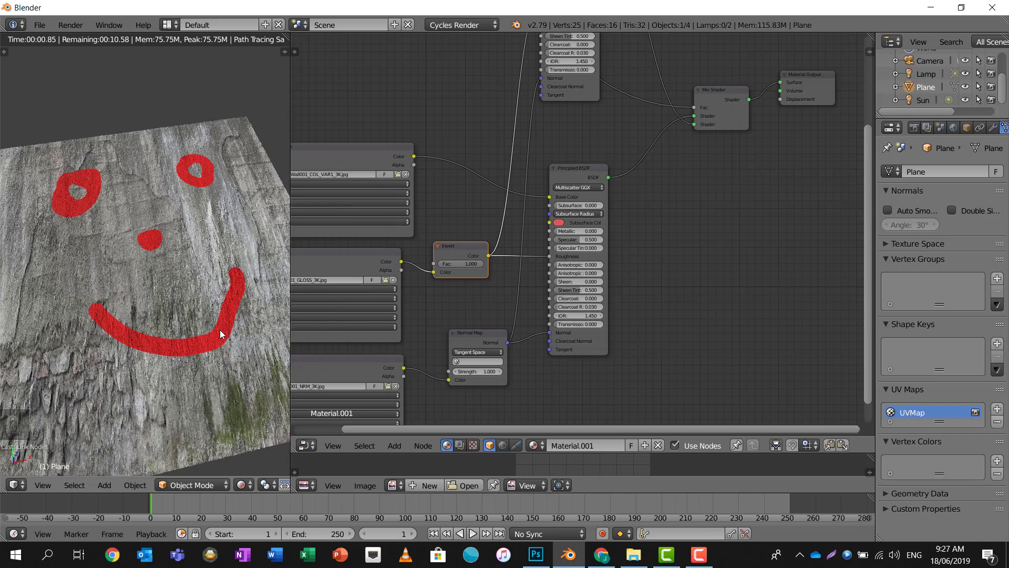
Step: Line up the concrete color and gloss Image Texture nodes in a neat column above the normal map texture node
{"action": "scroll", "coordinate": [522, 164], "scroll_direction": "down", "scroll_amount": 3}
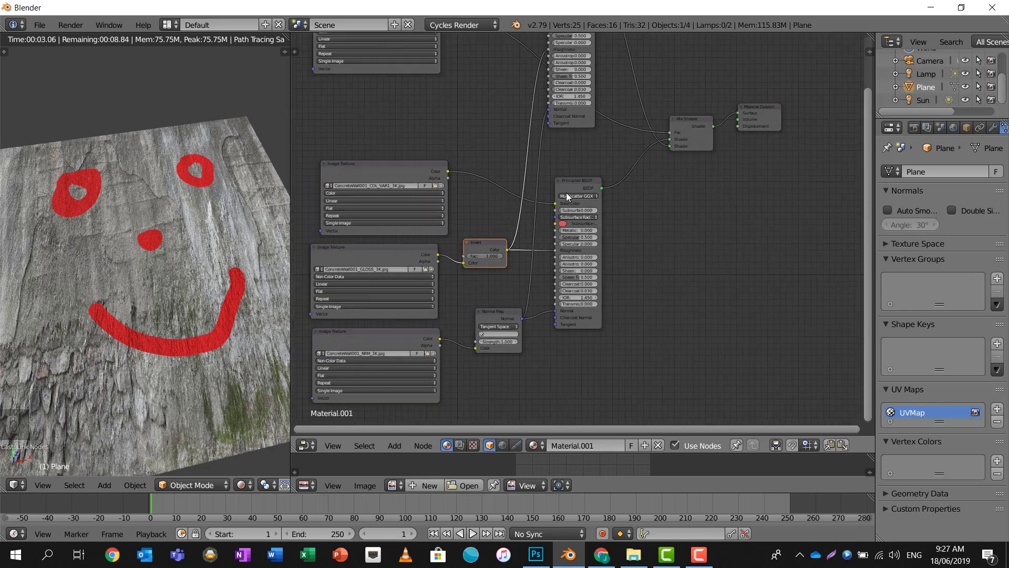
{"action": "left_click", "coordinate": [440, 187]}
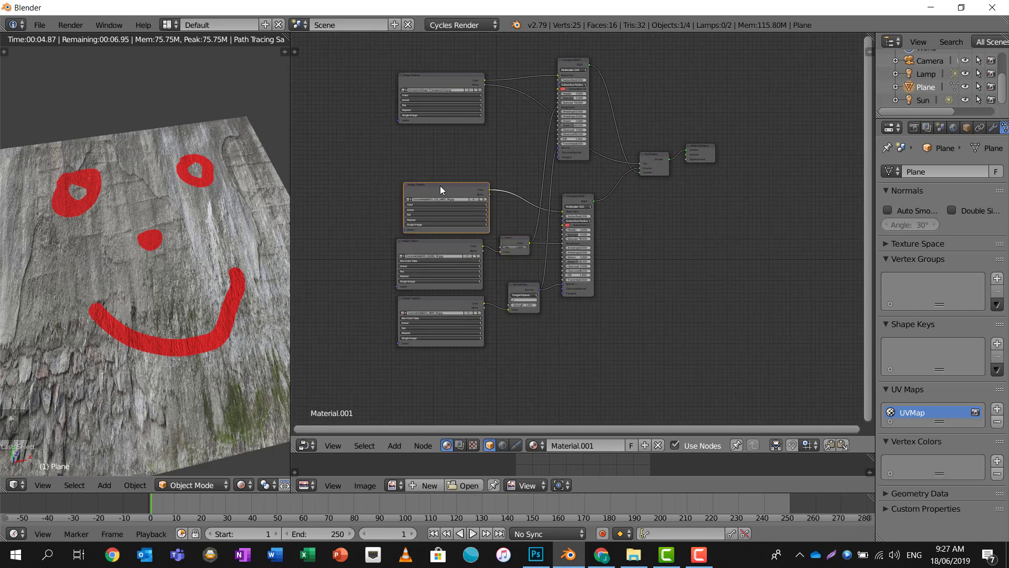
{"action": "key", "text": "g"}
{"action": "left_click", "coordinate": [432, 192]}
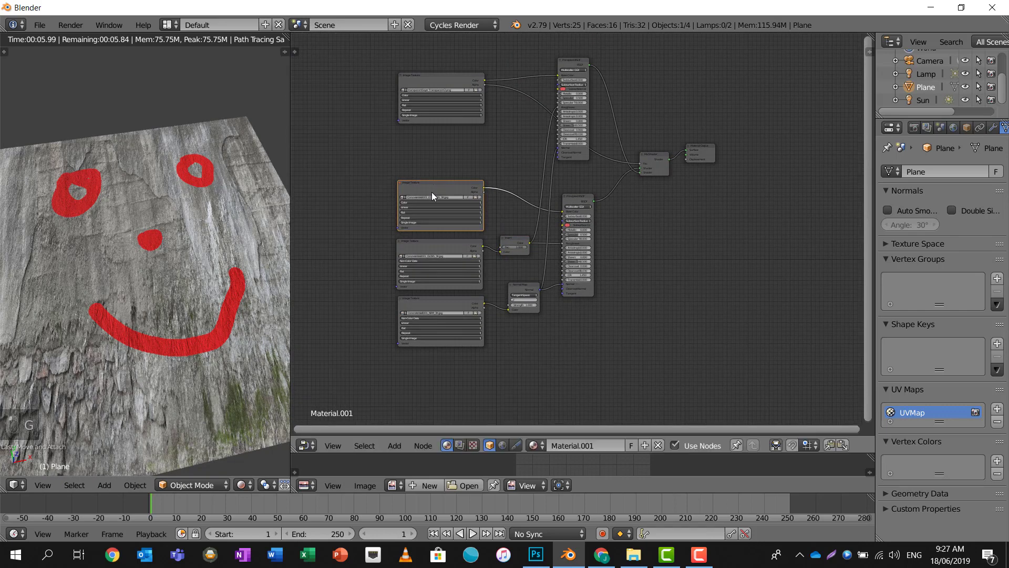
{"action": "left_click", "coordinate": [424, 241]}
{"action": "key", "text": "g"}
{"action": "left_click", "coordinate": [426, 237]}
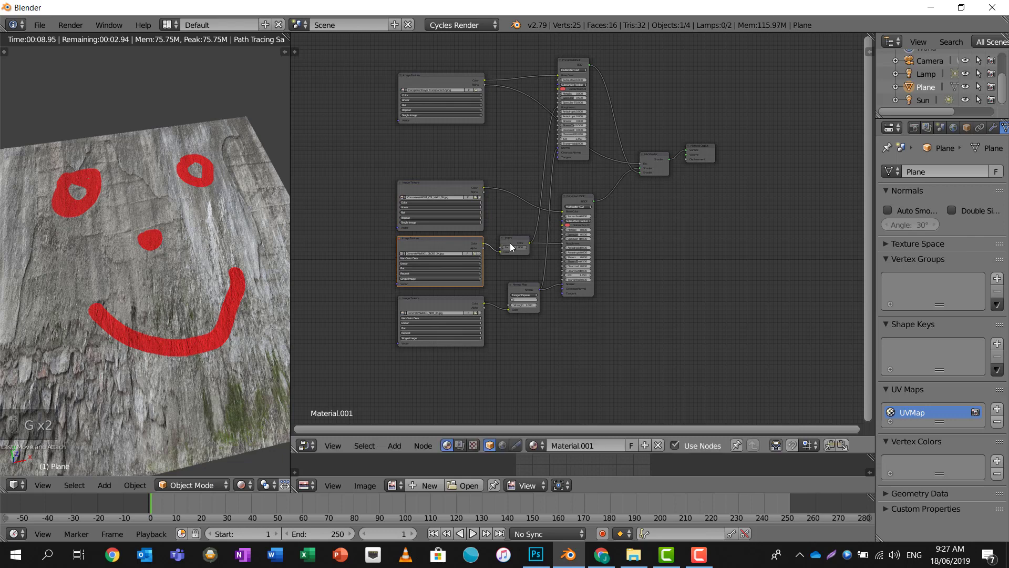
{"action": "left_click", "coordinate": [448, 298]}
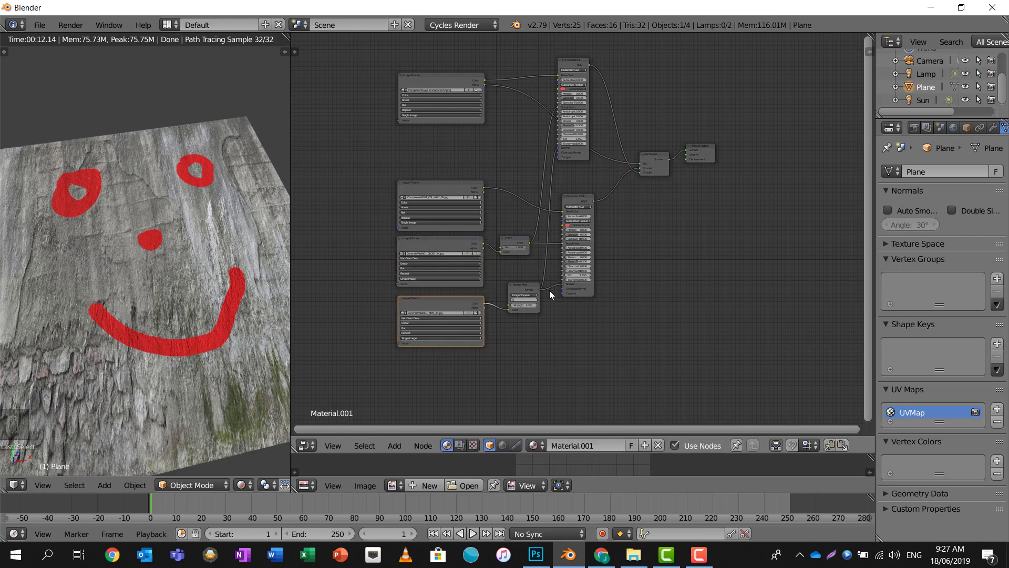
Step: Move the Material Output node slightly down so it sits level with the Mix Shader
{"action": "scroll", "coordinate": [433, 310], "scroll_direction": "up", "scroll_amount": 2}
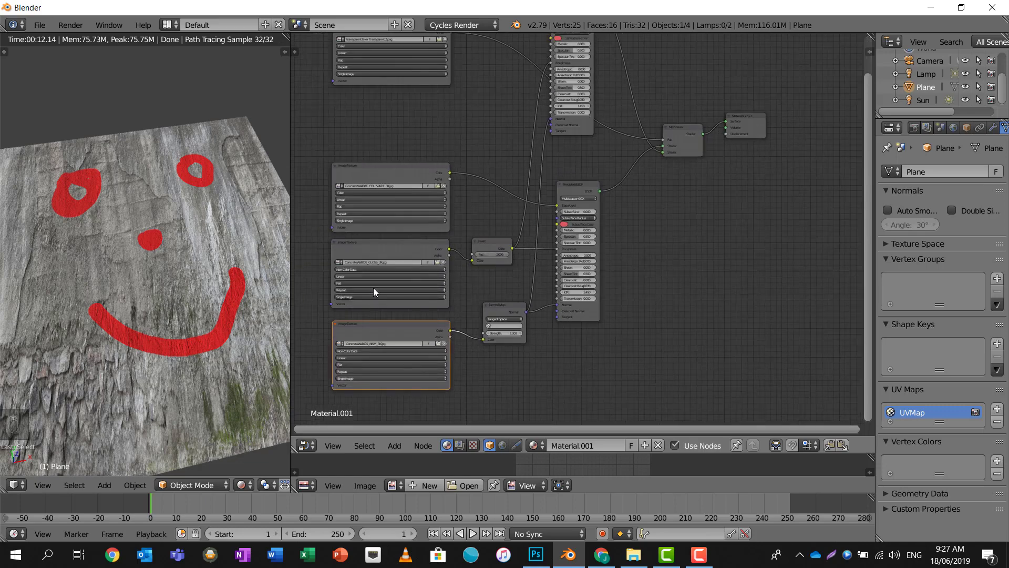
{"action": "middle_click_drag", "start_coordinate": [398, 42], "coordinate": [441, 168]}
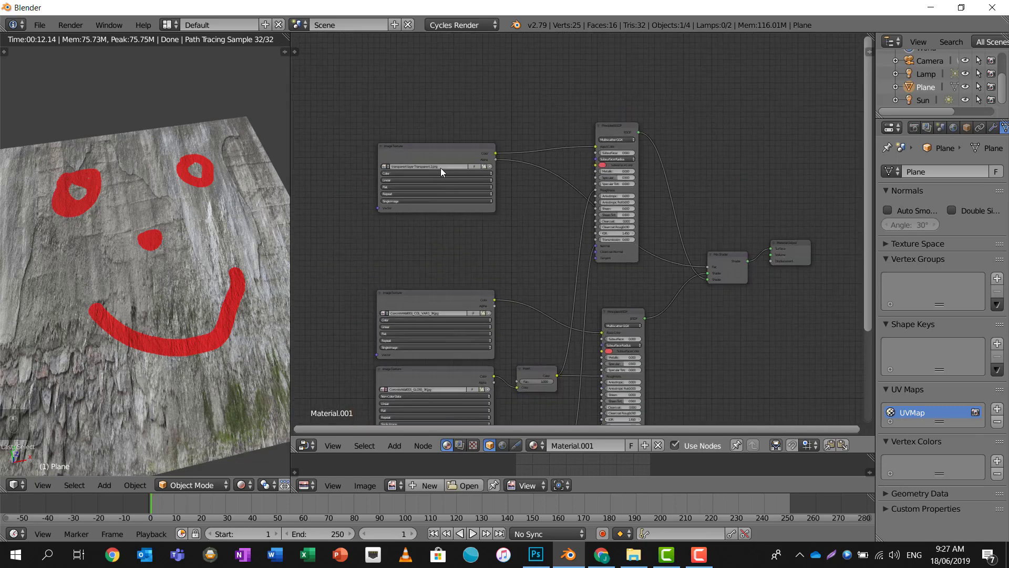
{"action": "scroll", "coordinate": [436, 166], "scroll_direction": "up", "scroll_amount": 2}
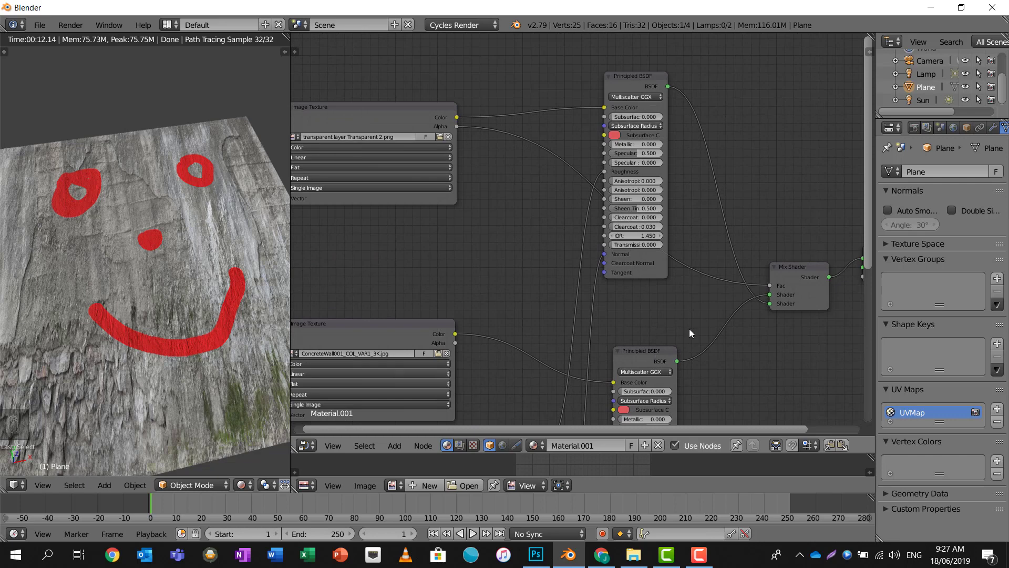
{"action": "middle_click_drag", "start_coordinate": [689, 333], "coordinate": [647, 208]}
{"action": "left_click", "coordinate": [743, 186]}
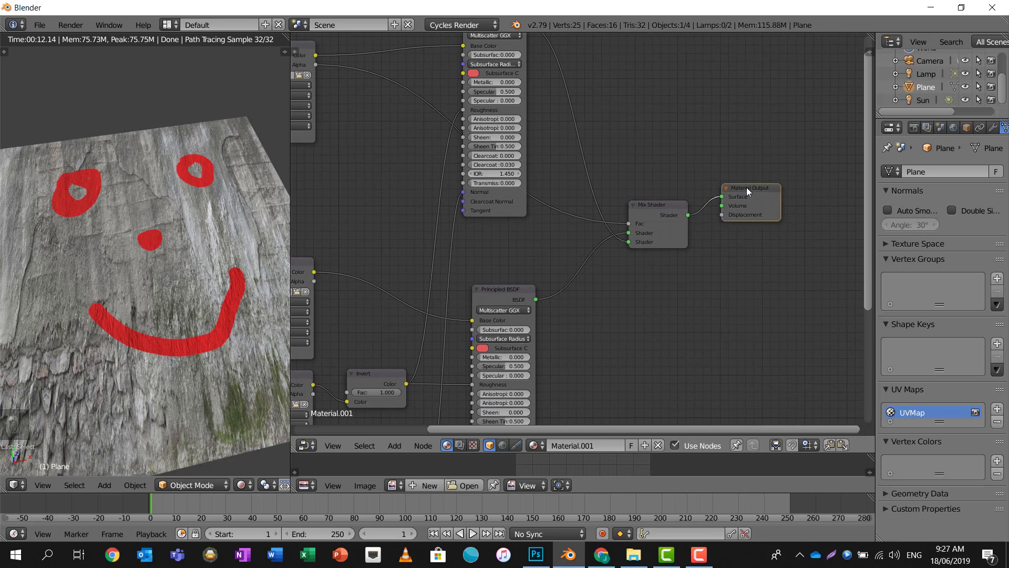
{"action": "key", "text": "g"}
{"action": "left_click", "coordinate": [743, 199]}
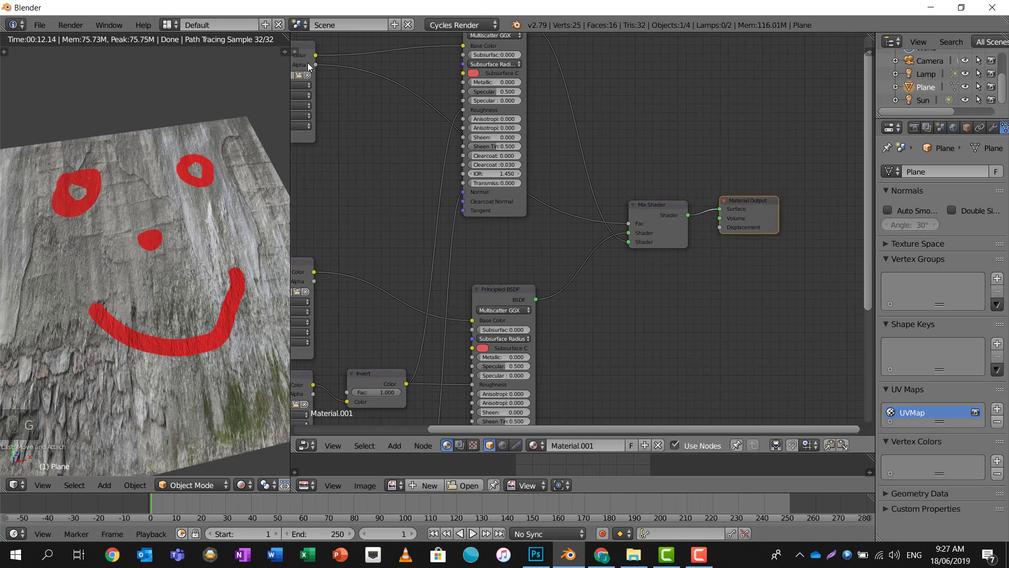
Step: Preview the overlay Principled BSDF alone on the plane, the concrete Principled BSDF alone, and the combined Mix Shader
{"action": "middle_click_drag", "start_coordinate": [306, 72], "coordinate": [361, 98]}
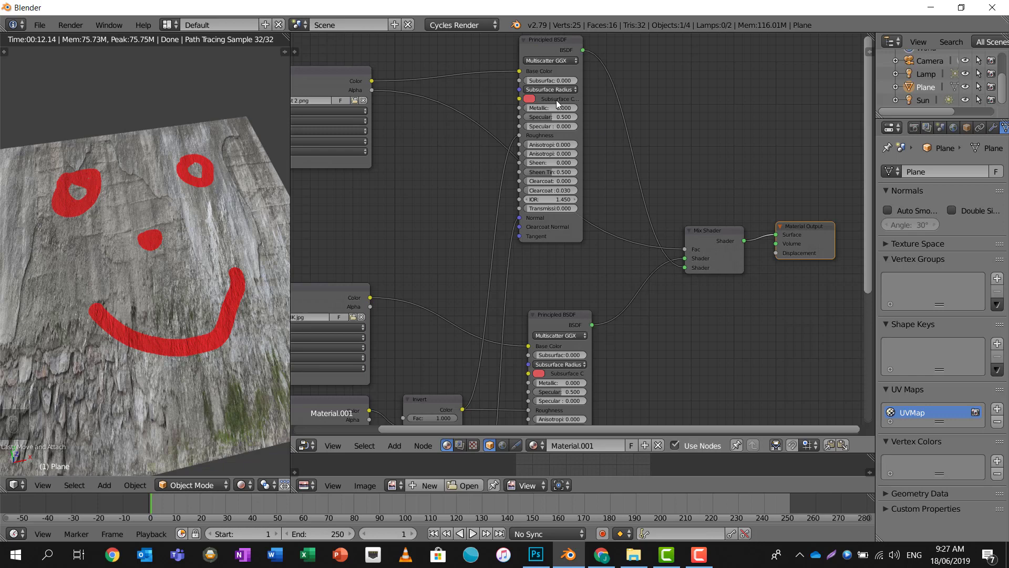
{"action": "left_click", "coordinate": [549, 42], "text": "ctrl+shift"}
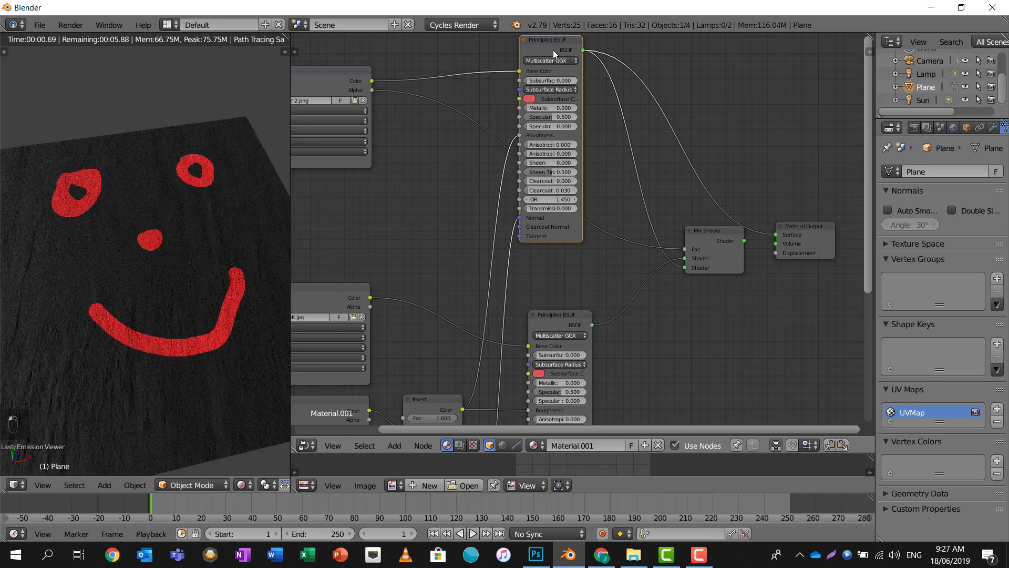
{"action": "left_click", "coordinate": [554, 318], "text": "ctrl+shift"}
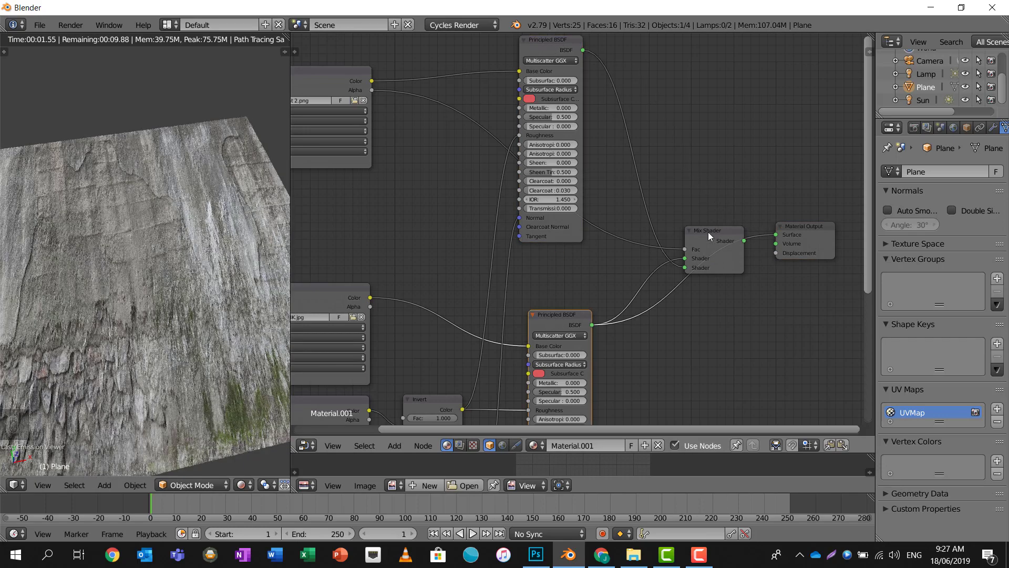
{"action": "left_click", "coordinate": [708, 232], "text": "ctrl+shift"}
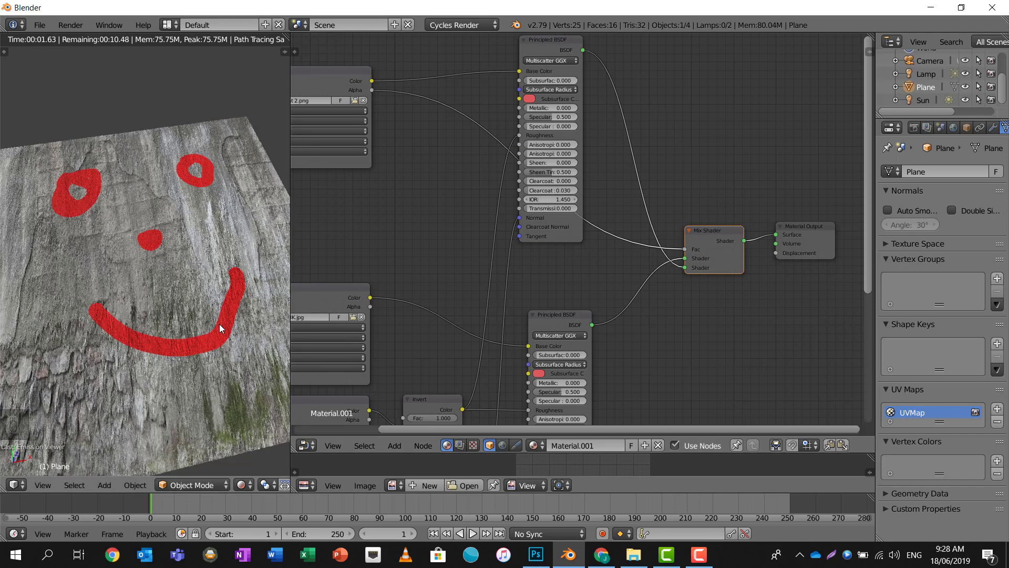